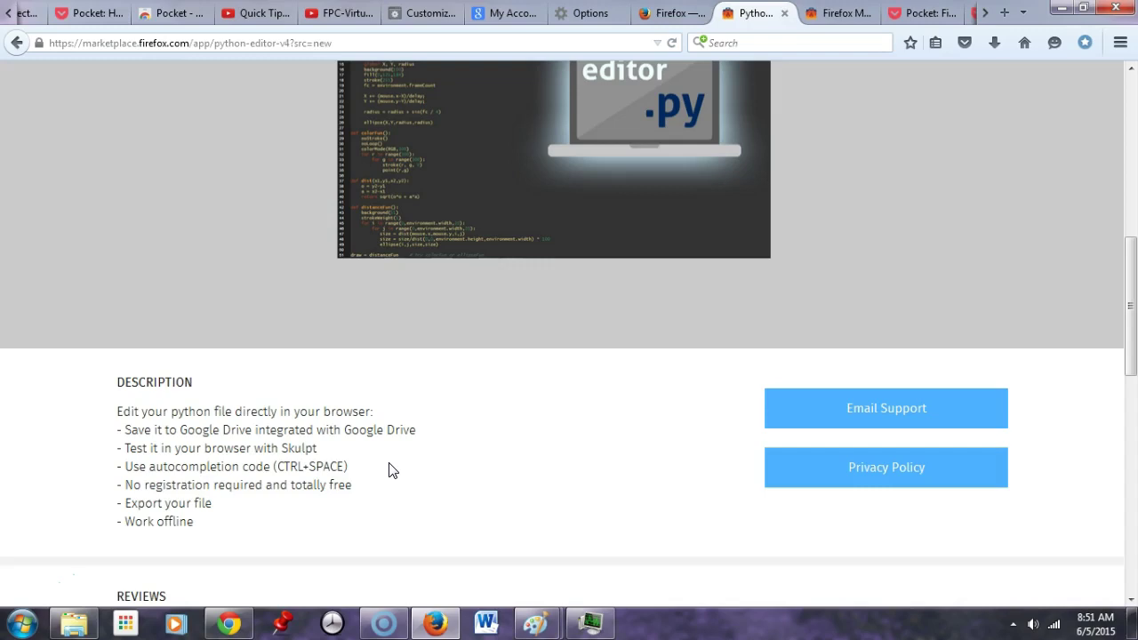
Step: Review the Python Editor app's description, reviews and additional information in the Firefox Marketplace
{"action": "scroll", "coordinate": [576, 492], "scroll_direction": "down", "scroll_amount": 5}
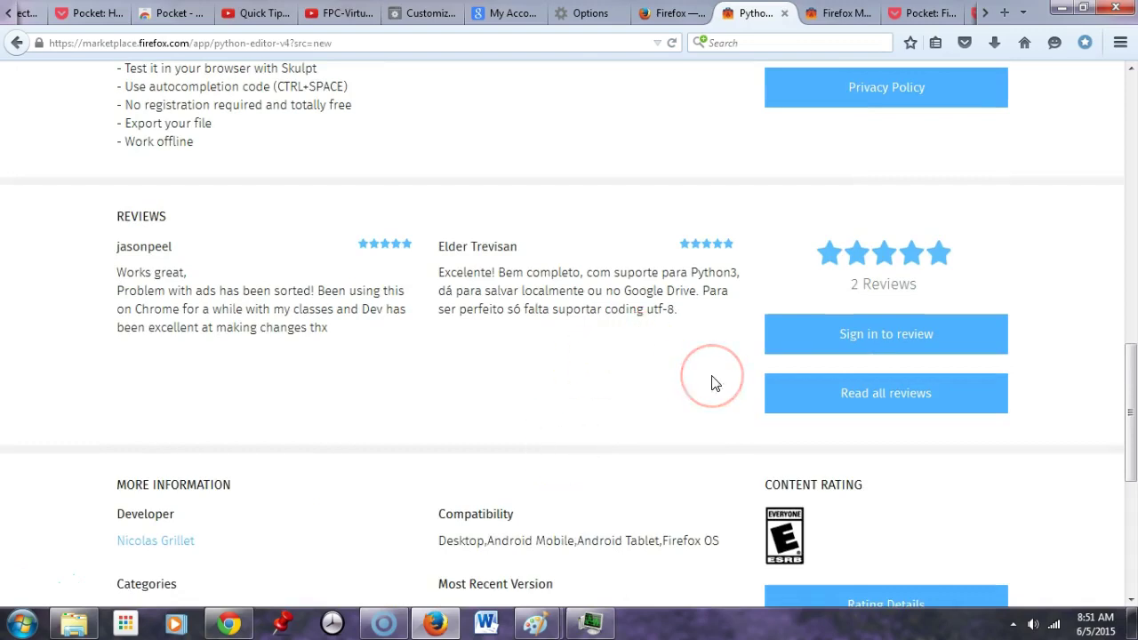
{"action": "scroll", "coordinate": [711, 382], "scroll_direction": "down", "scroll_amount": 2}
{"action": "scroll", "coordinate": [711, 383], "scroll_direction": "down", "scroll_amount": 1}
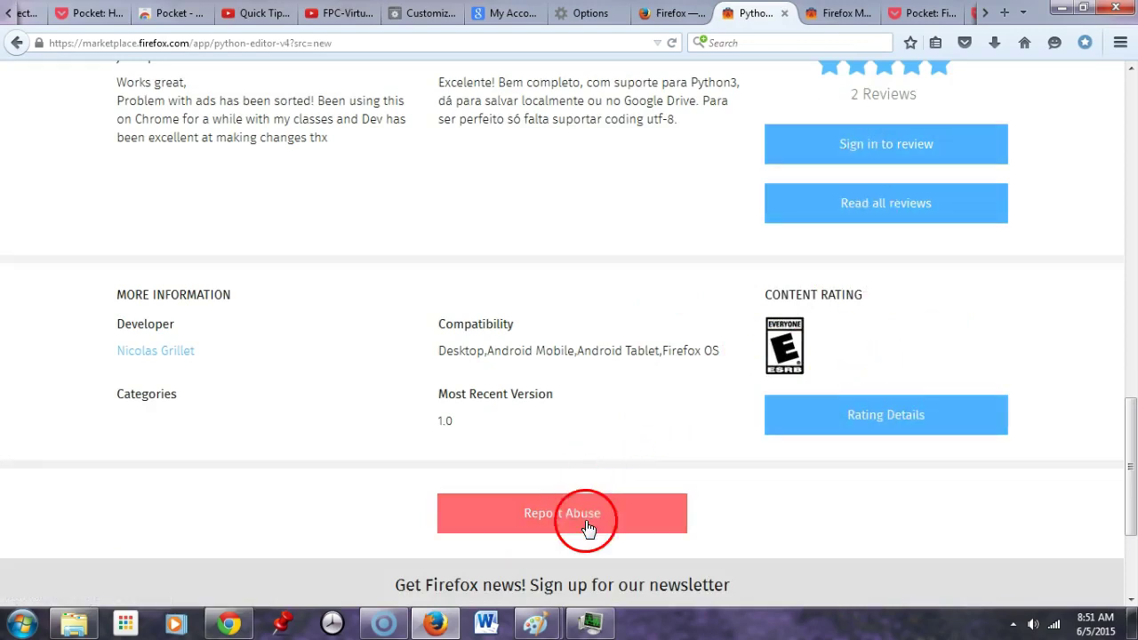
{"action": "scroll", "coordinate": [608, 359], "scroll_direction": "up", "scroll_amount": 15}
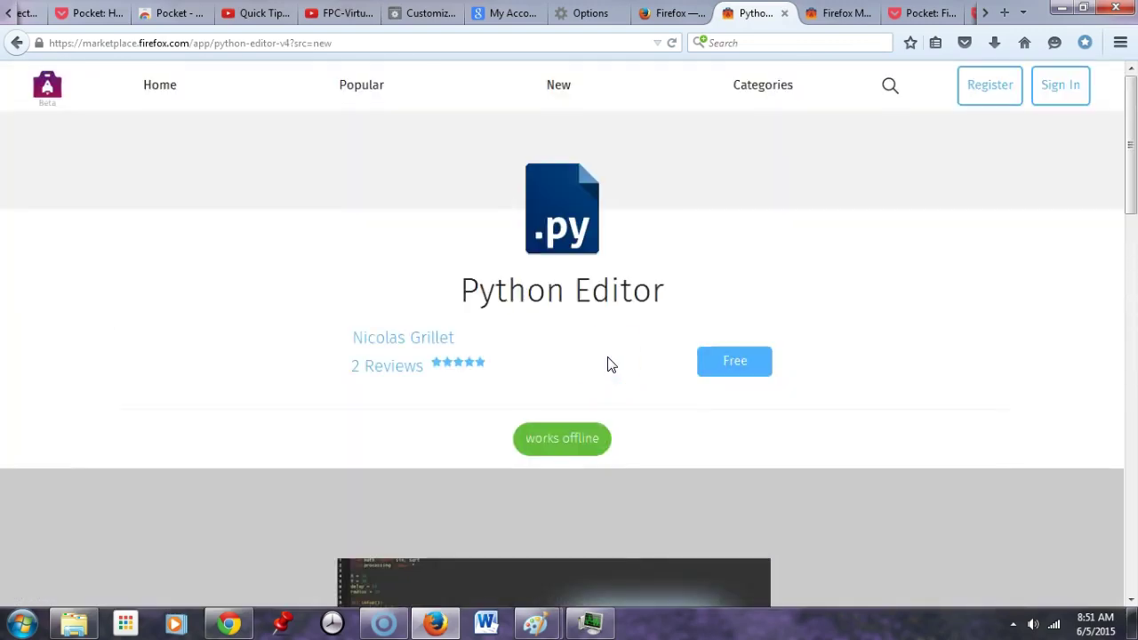
Step: Go back to the Marketplace's New apps listing and browse through the apps it offers
{"action": "left_click", "coordinate": [15, 46]}
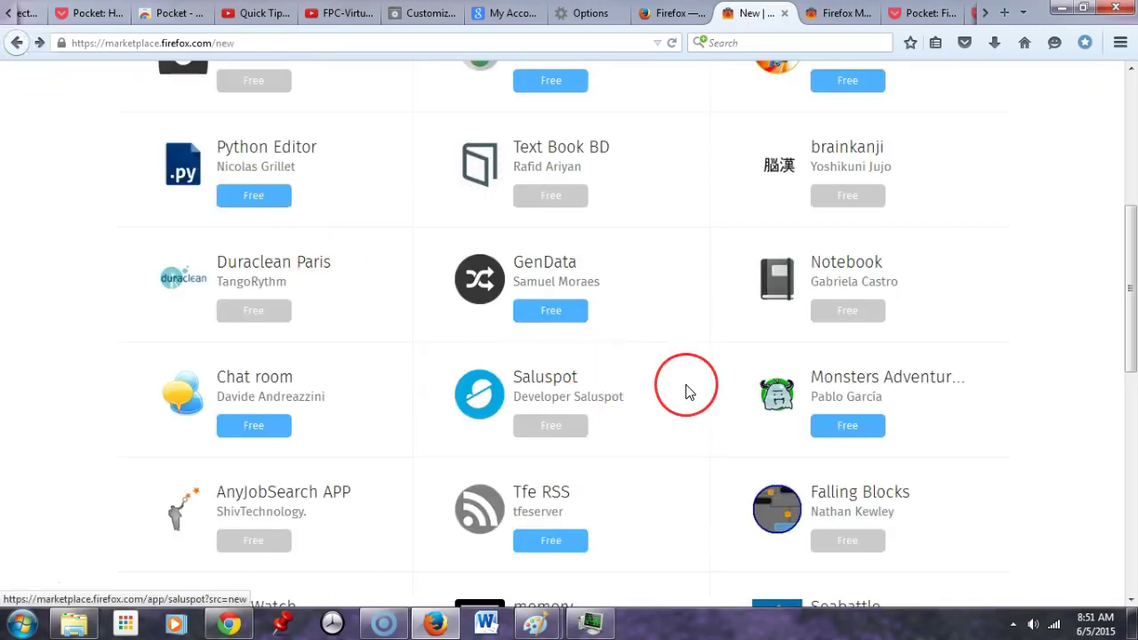
{"action": "scroll", "coordinate": [686, 392], "scroll_direction": "down", "scroll_amount": 5}
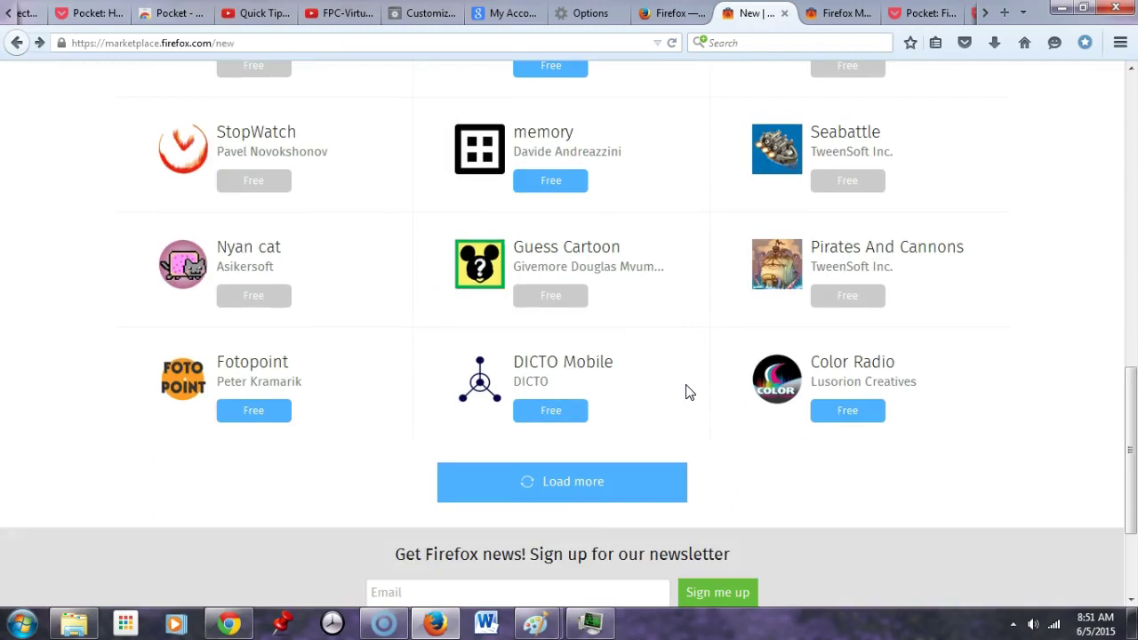
{"action": "scroll", "coordinate": [686, 392], "scroll_direction": "up", "scroll_amount": 10}
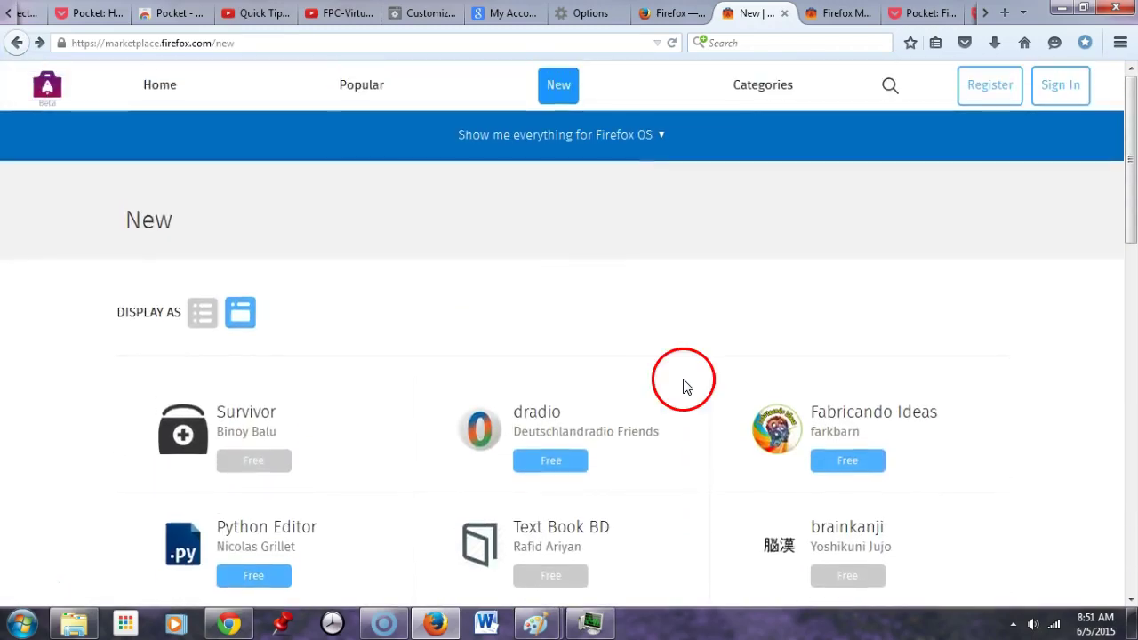
Step: Switch to the Firefox Marketplace home page and look through its featured apps and categories
{"action": "left_click", "coordinate": [833, 17]}
{"action": "left_click", "coordinate": [794, 93]}
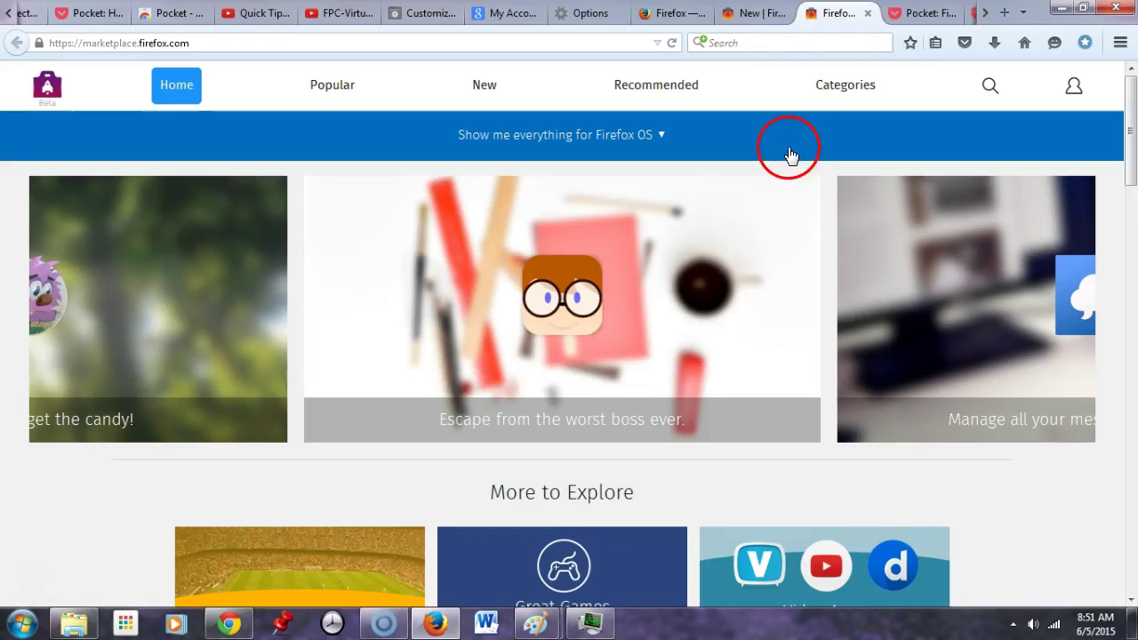
{"action": "scroll", "coordinate": [788, 267], "scroll_direction": "down", "scroll_amount": 5}
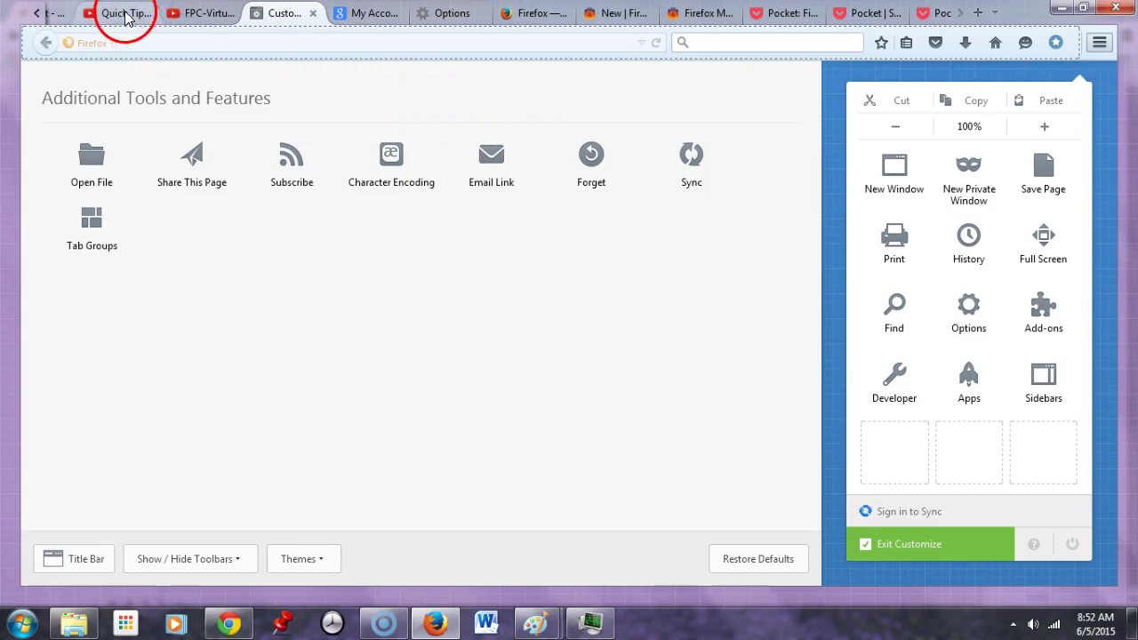
Step: From the Google page, look over the browser's main commands, glance at the open Customize Firefox page, and return to Google
{"action": "left_click", "coordinate": [36, 13]}
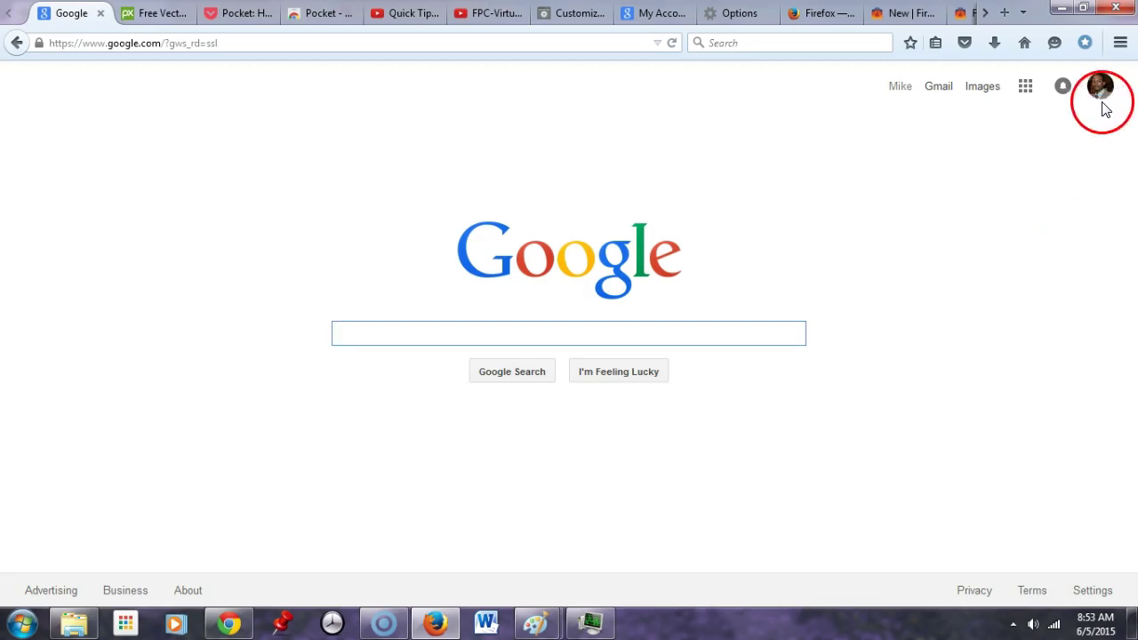
{"action": "left_click", "coordinate": [1120, 44]}
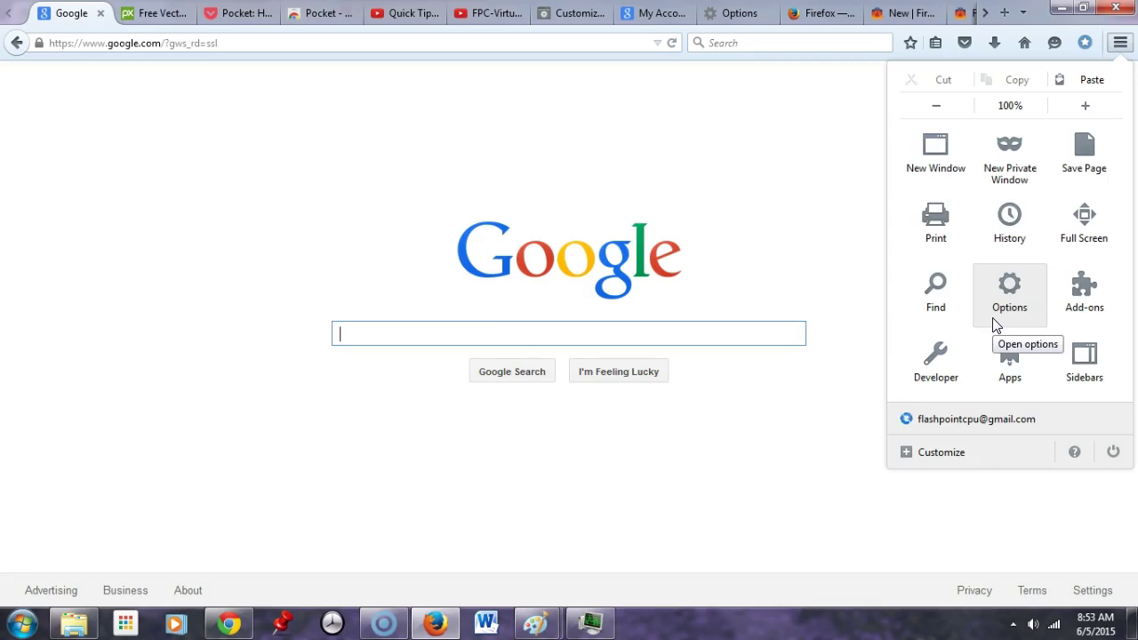
{"action": "left_click", "coordinate": [576, 19]}
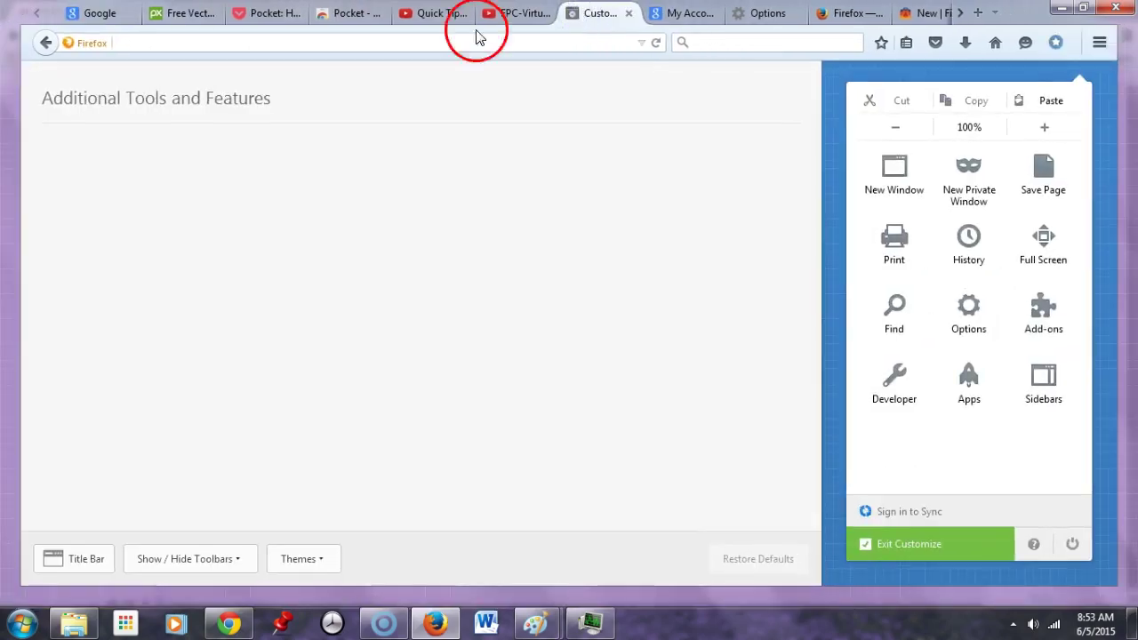
{"action": "left_click", "coordinate": [98, 13]}
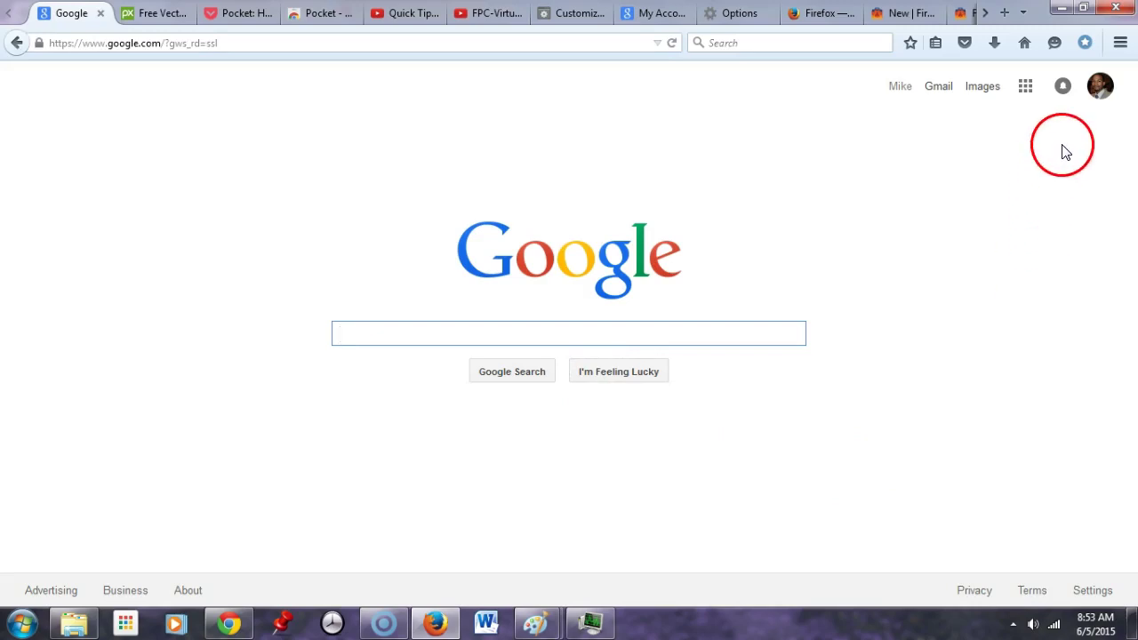
Step: Open the Customize page to view its additional tools and features, and return to the Google page
{"action": "left_click", "coordinate": [1120, 43]}
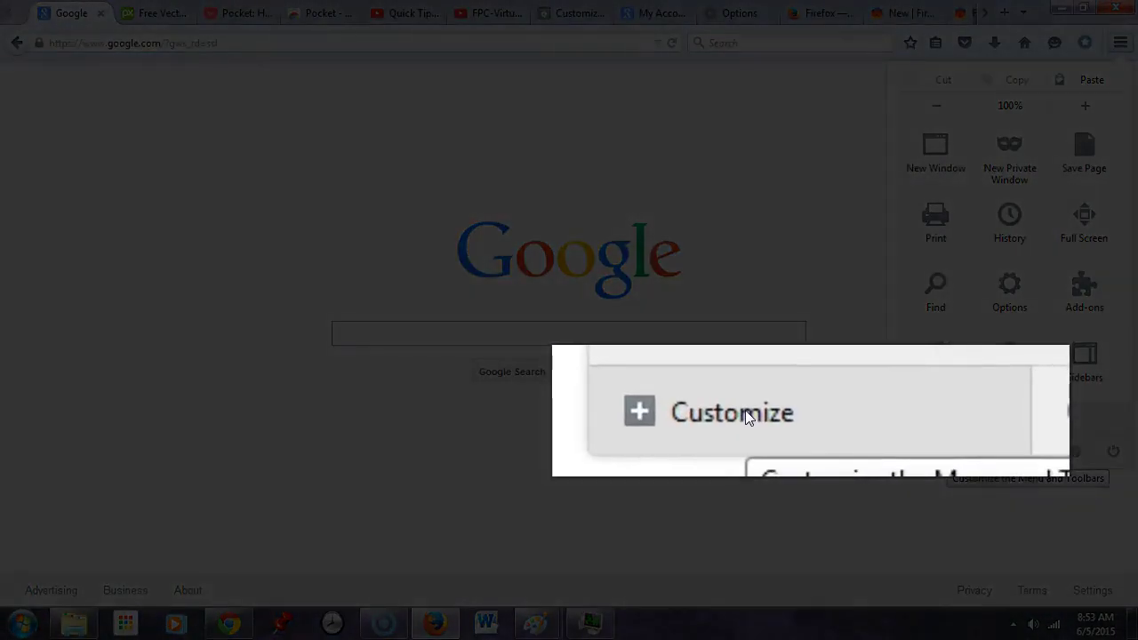
{"action": "left_click", "coordinate": [946, 452]}
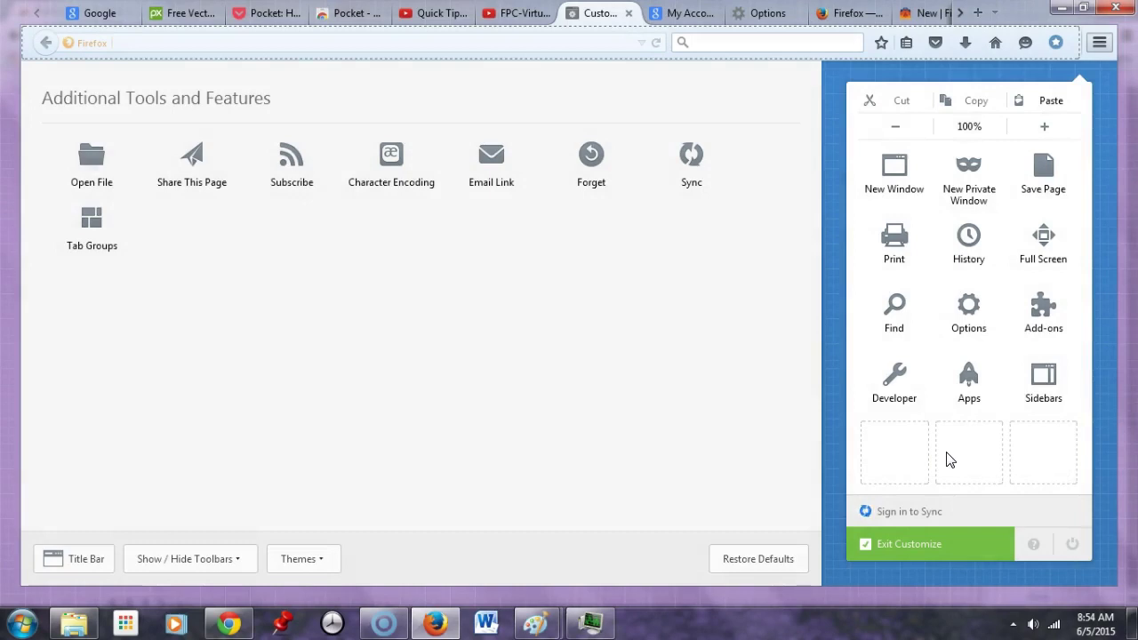
{"action": "left_click", "coordinate": [100, 13]}
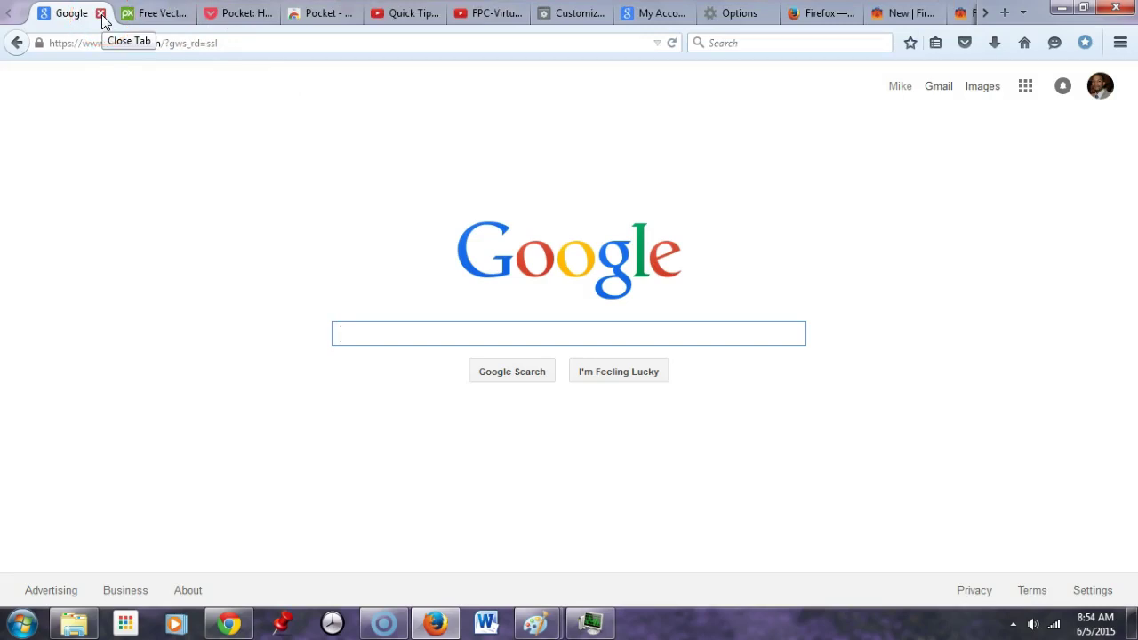
Step: Close the Pixabay rainbow image page and return to the Google page
{"action": "left_click", "coordinate": [172, 17]}
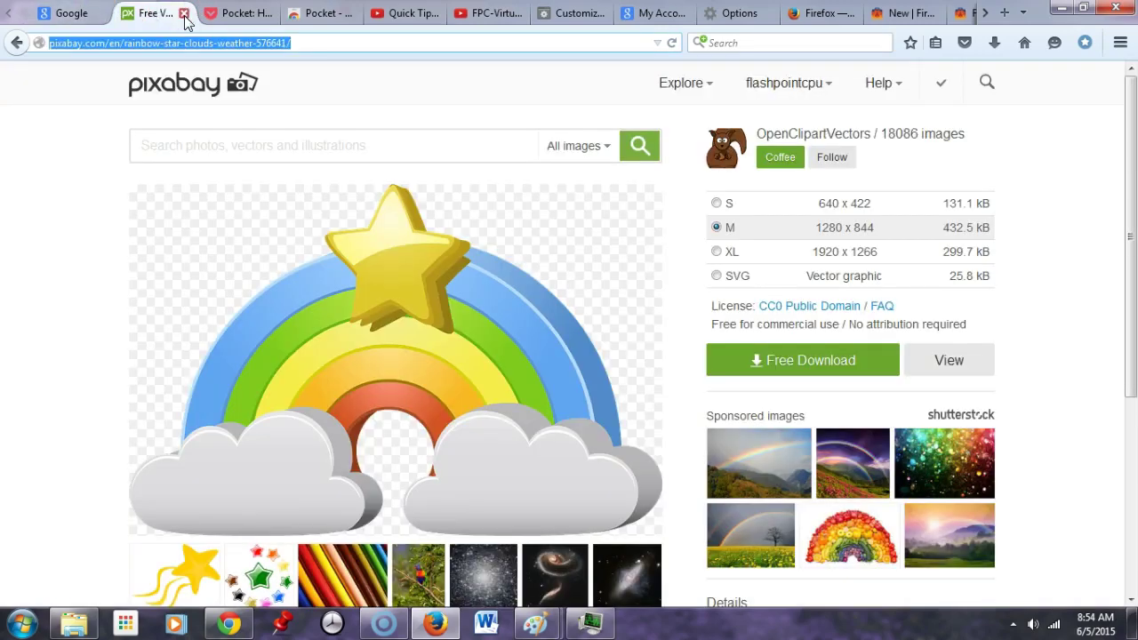
{"action": "left_click", "coordinate": [184, 17]}
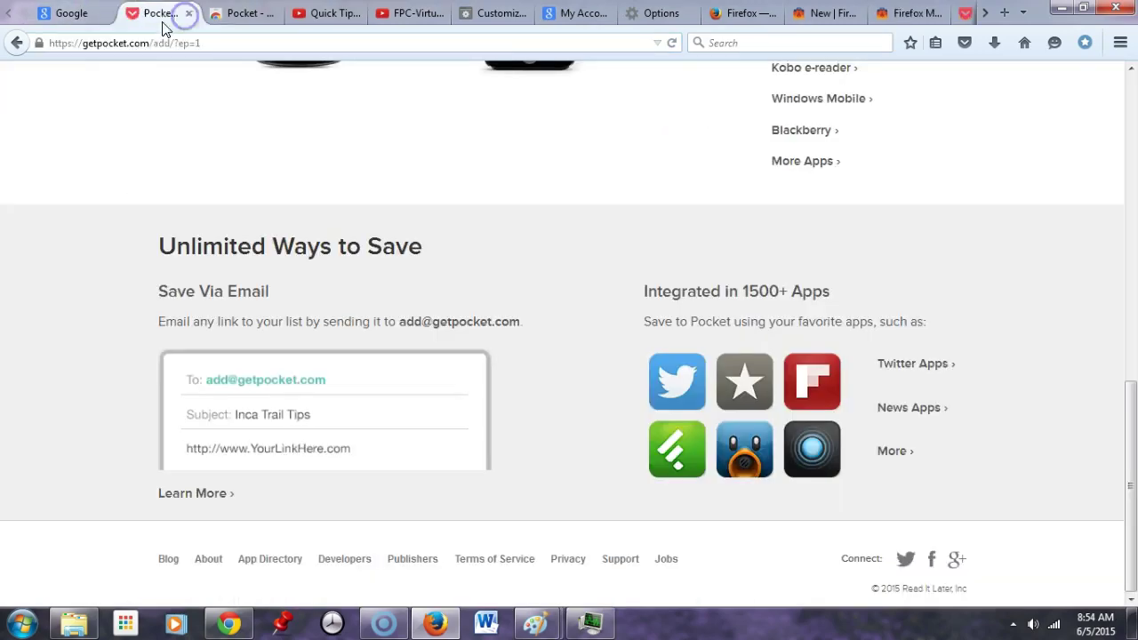
{"action": "left_click", "coordinate": [87, 17]}
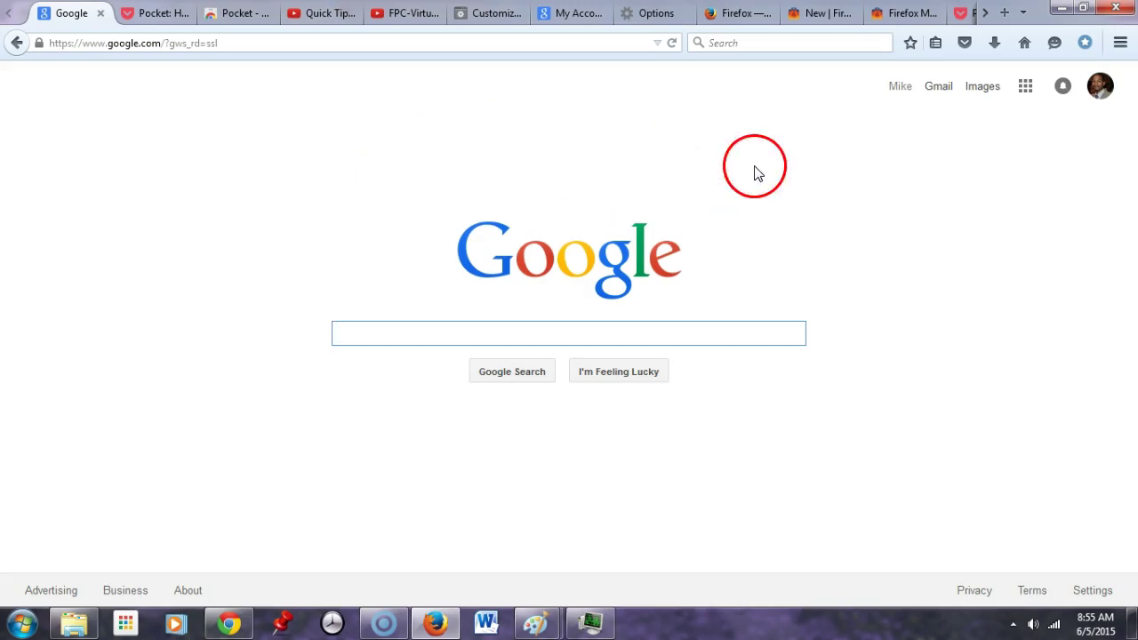
Step: Bring up the browser customization view once more and go back to the Google home page
{"action": "left_click", "coordinate": [1120, 46]}
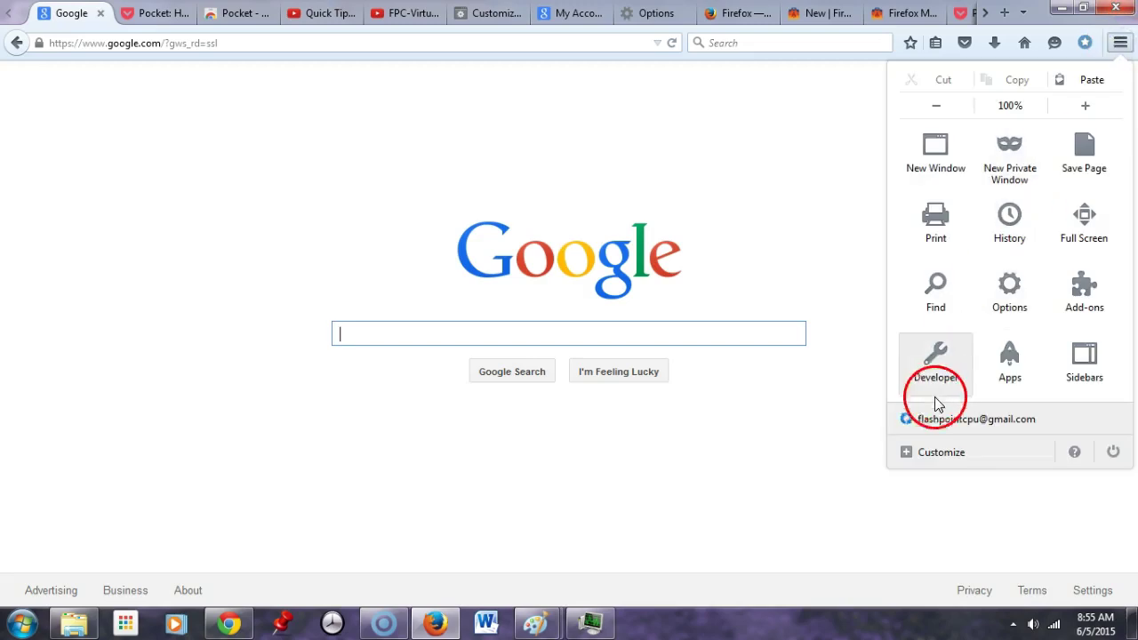
{"action": "left_click", "coordinate": [936, 456]}
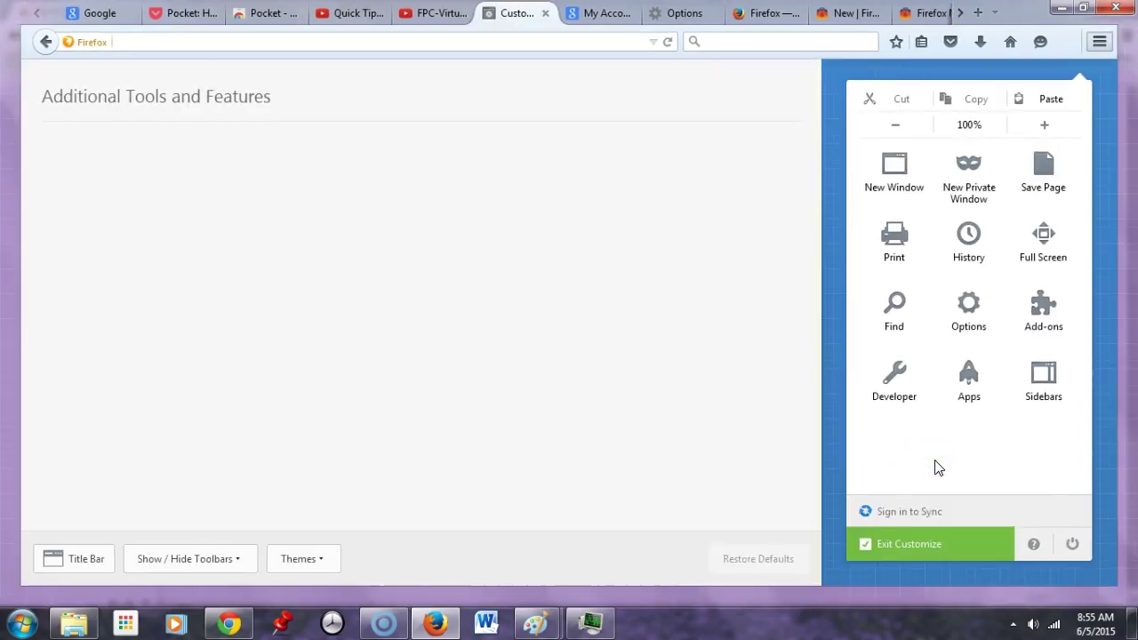
{"action": "left_click", "coordinate": [101, 18]}
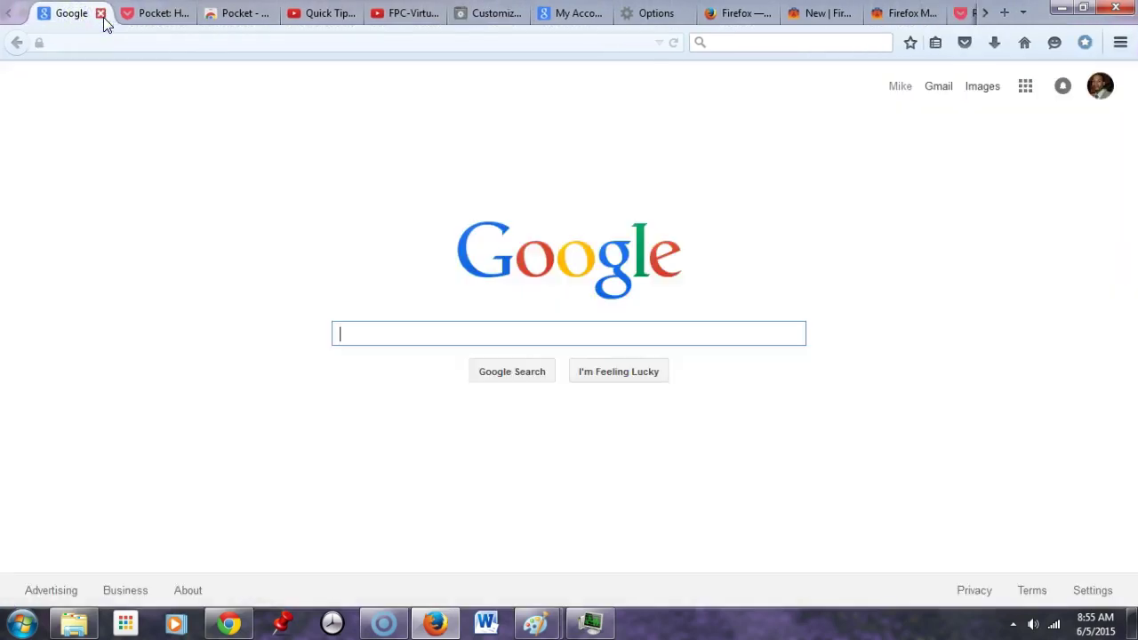
{"action": "left_click", "coordinate": [365, 205]}
{"action": "left_click", "coordinate": [366, 125]}
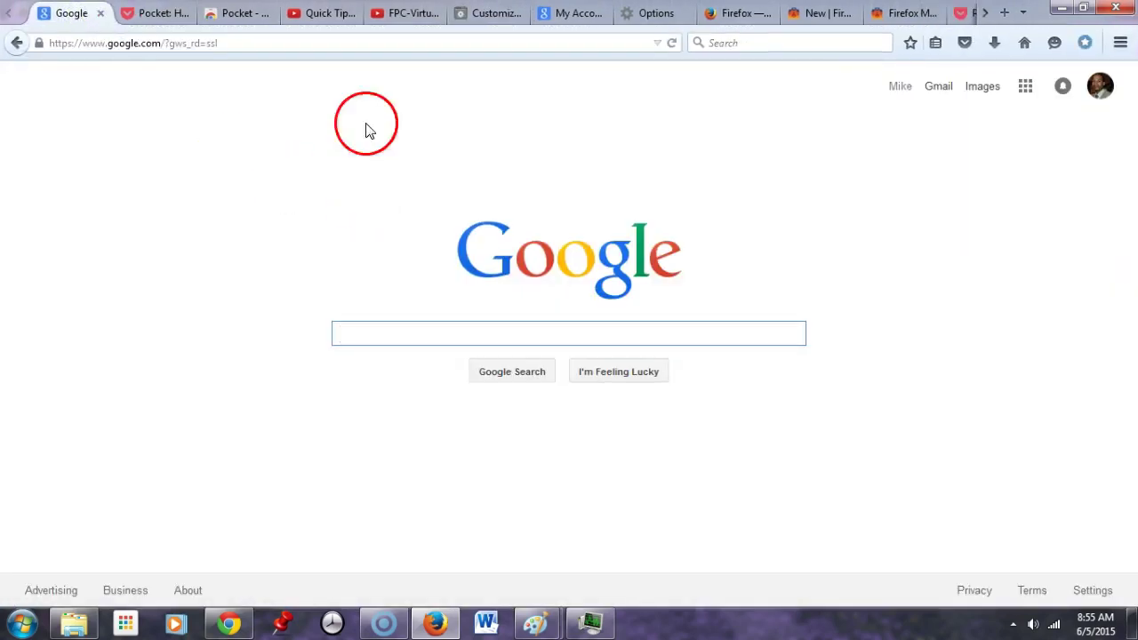
Step: Search Google for "dogs"
{"action": "left_click", "coordinate": [541, 38]}
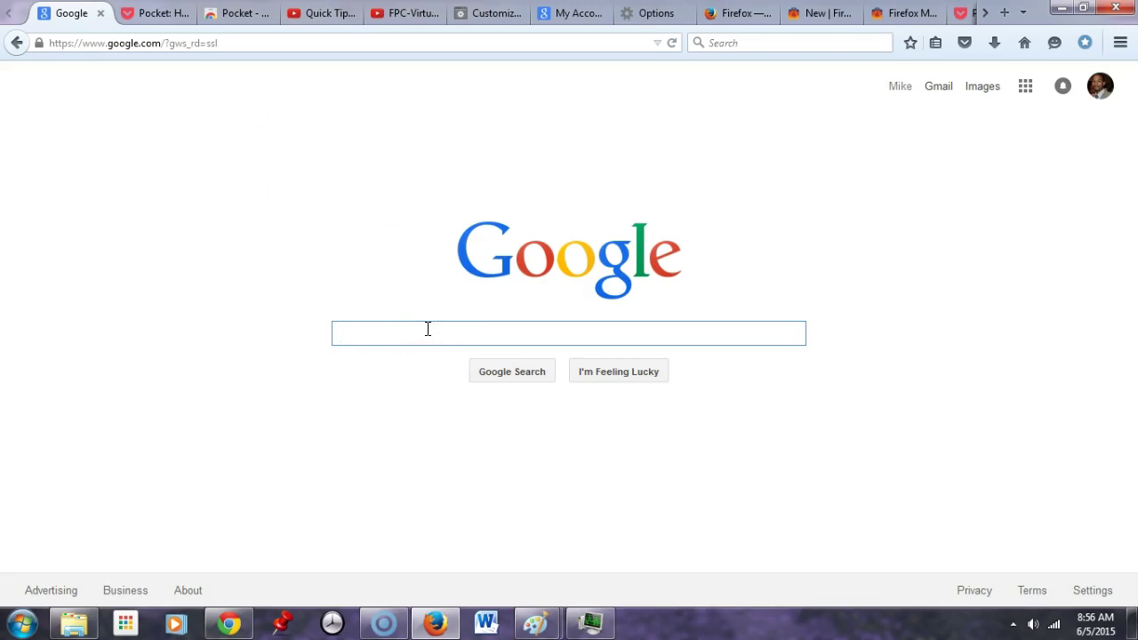
{"action": "type", "text": "dogs"}
{"action": "key", "text": "Return"}
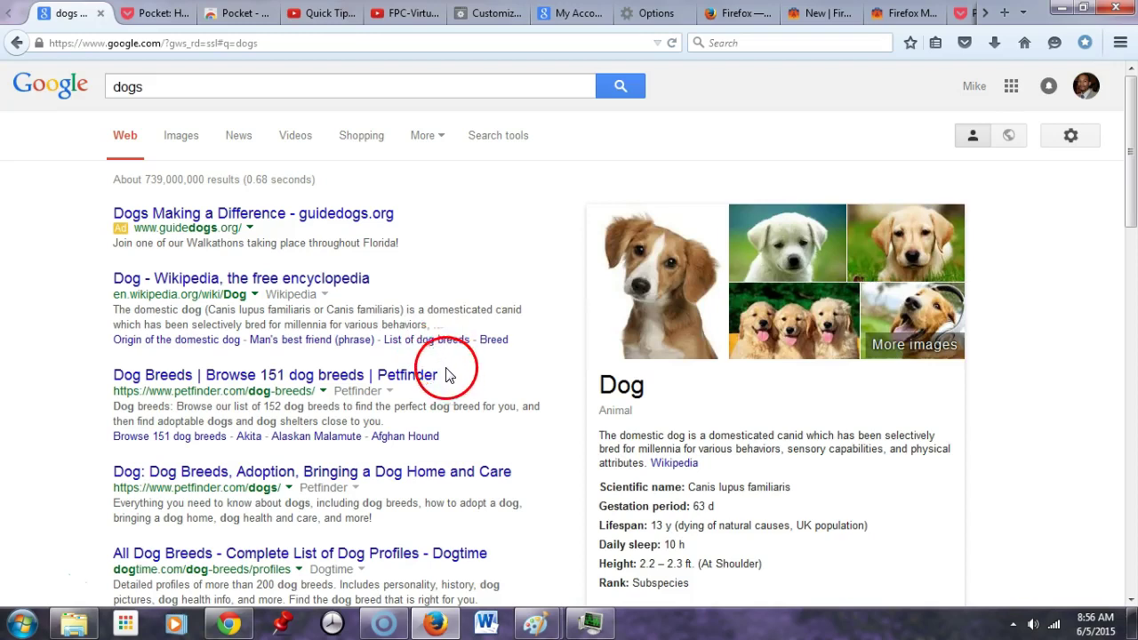
Step: Open the "Dogs | Animal Planet" search result, view the page, and go back to the dogs results
{"action": "scroll", "coordinate": [403, 462], "scroll_direction": "down", "scroll_amount": 2}
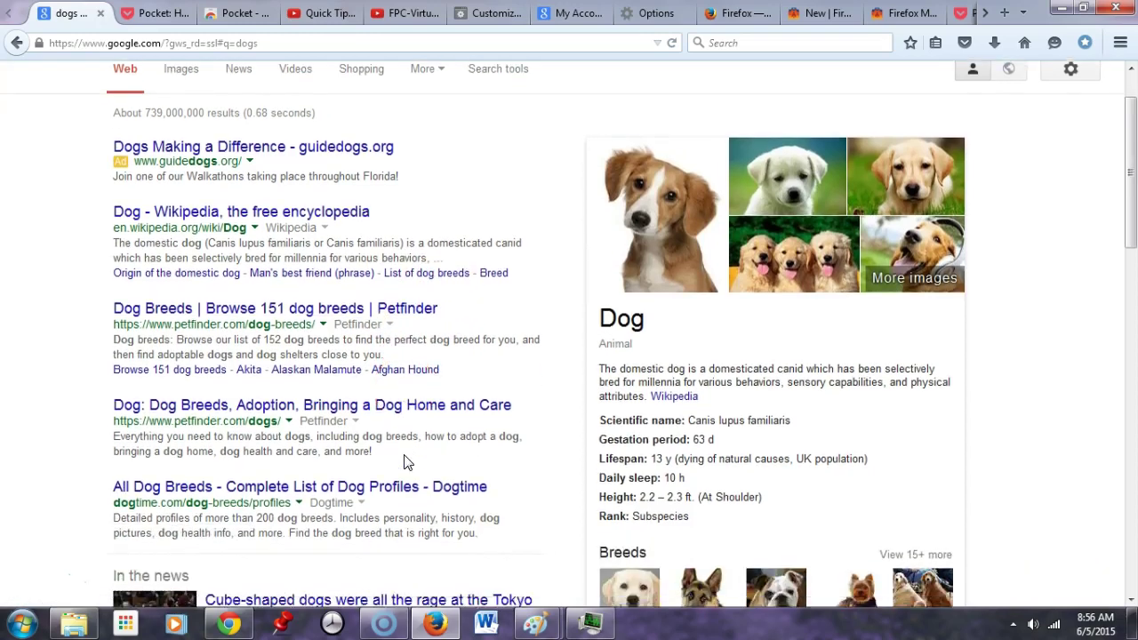
{"action": "scroll", "coordinate": [402, 461], "scroll_direction": "down", "scroll_amount": 5}
{"action": "left_click", "coordinate": [243, 400]}
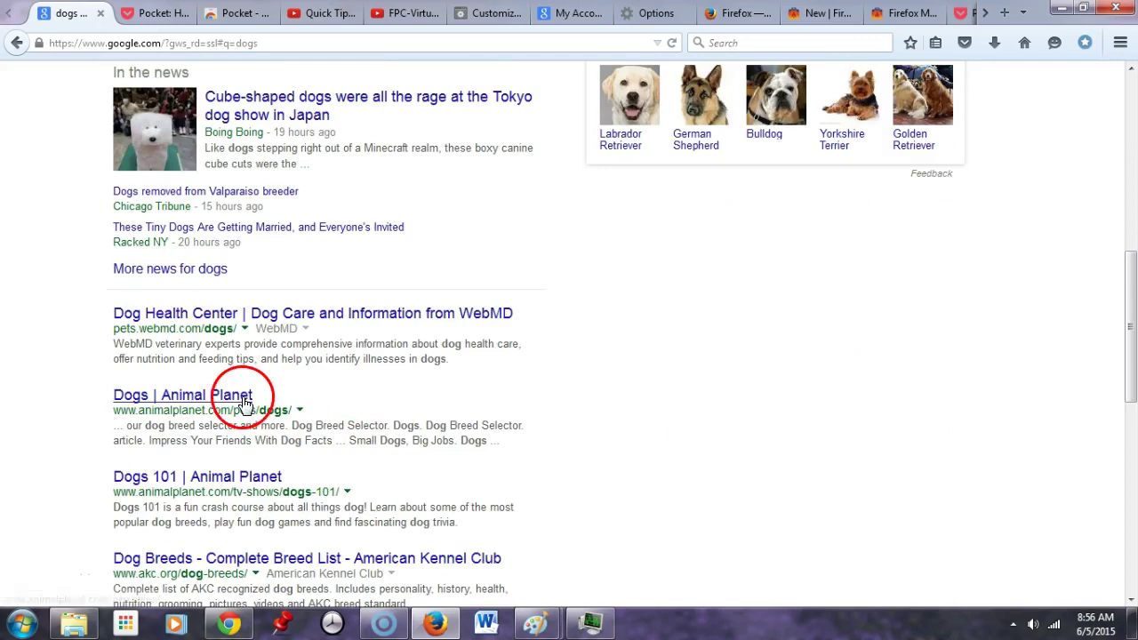
{"action": "left_click", "coordinate": [242, 400]}
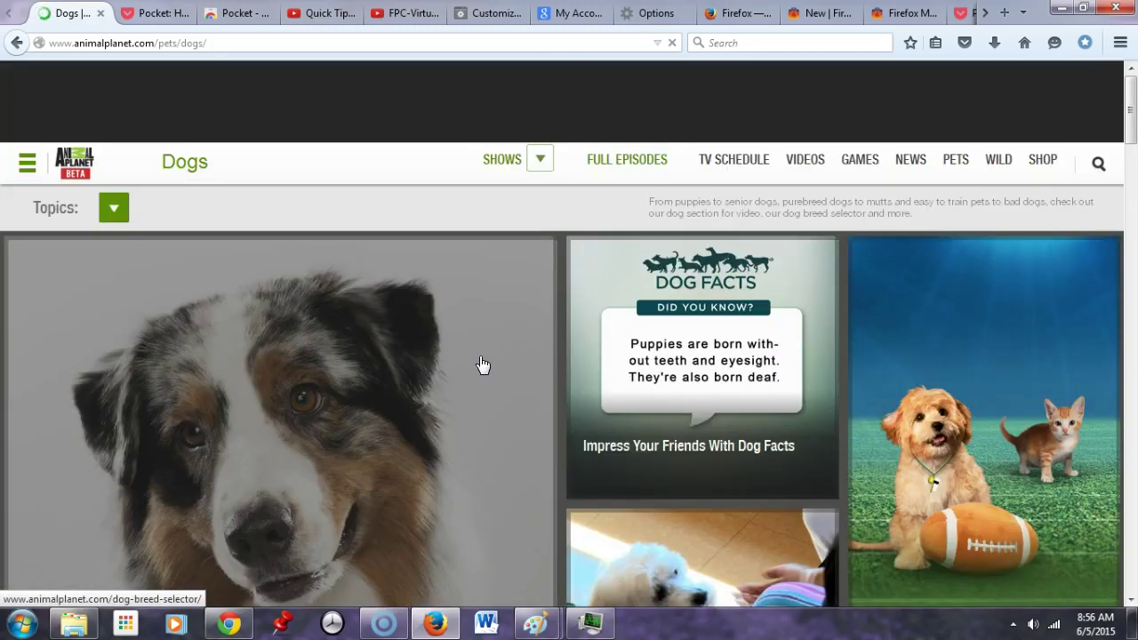
{"action": "left_click", "coordinate": [345, 108]}
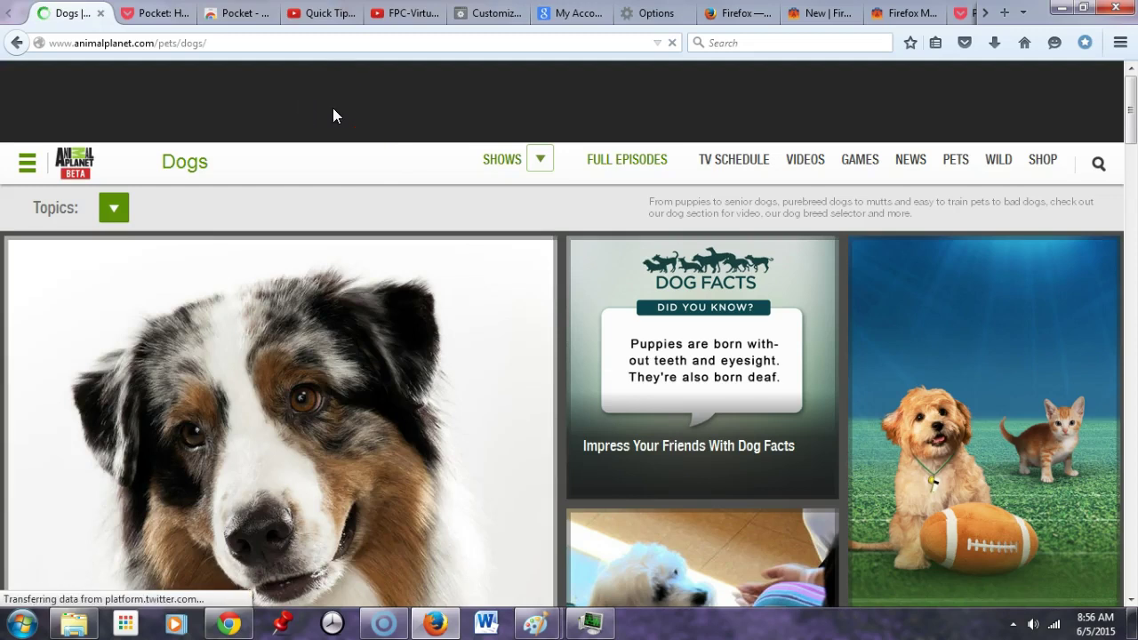
{"action": "left_click", "coordinate": [16, 44]}
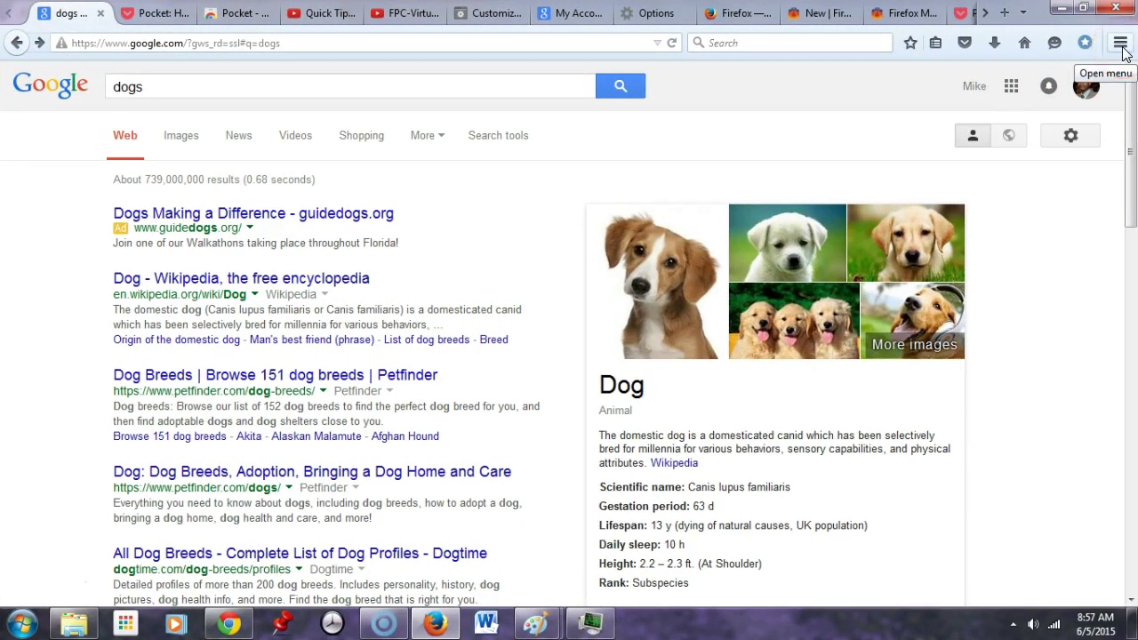
Step: Open the browser's Customize page from the dogs search results
{"action": "left_click", "coordinate": [1122, 49]}
{"action": "left_click", "coordinate": [941, 361]}
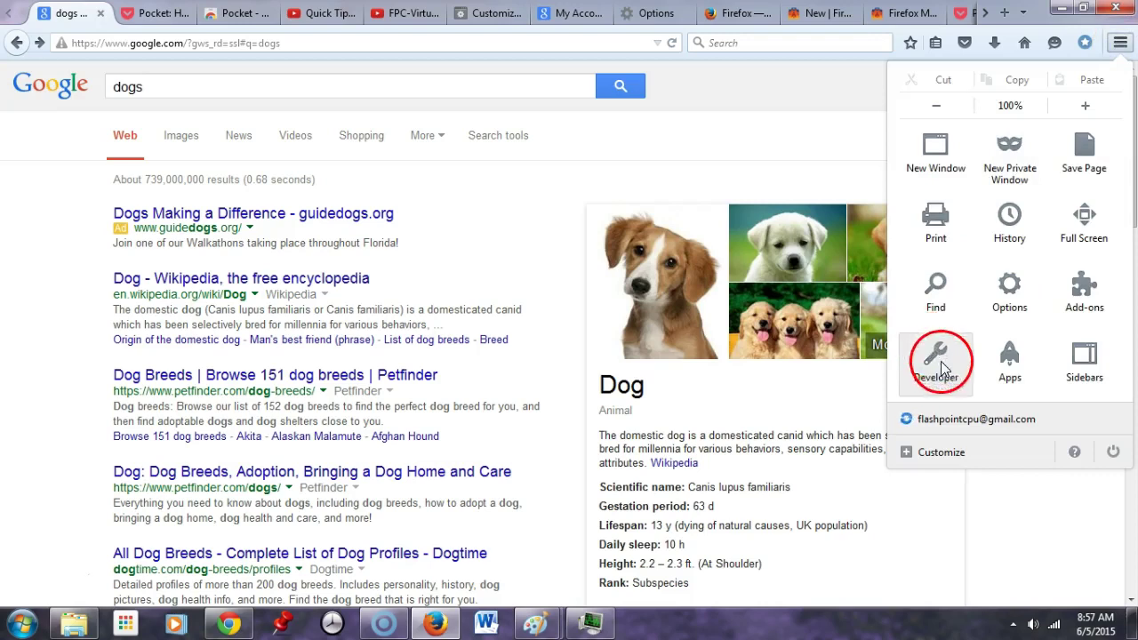
{"action": "left_click", "coordinate": [943, 452]}
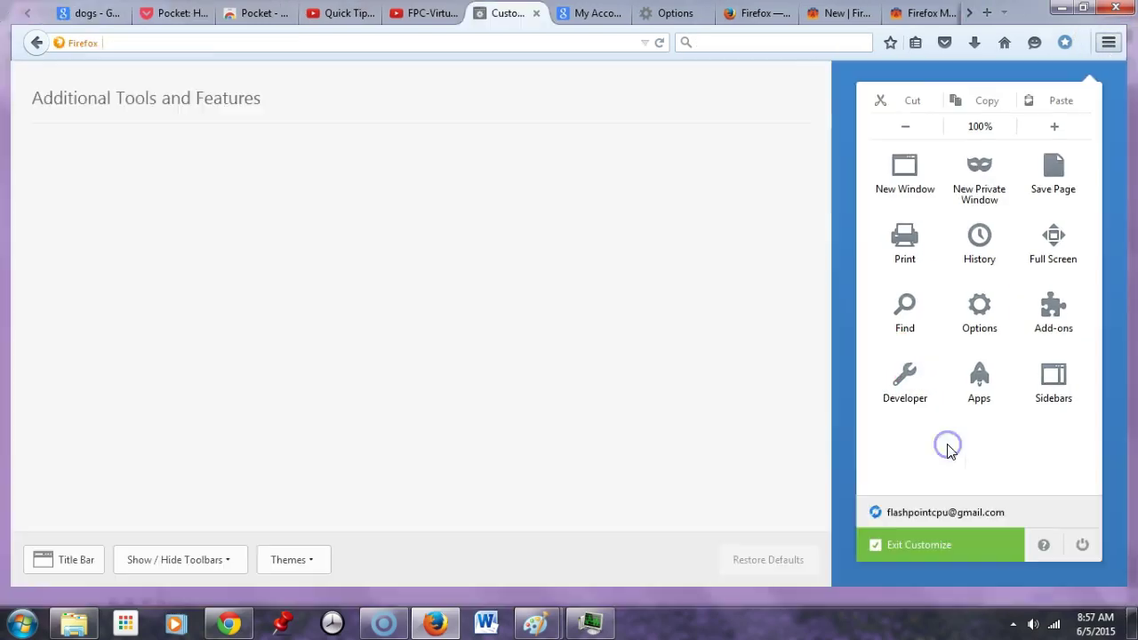
{"action": "left_click", "coordinate": [490, 452]}
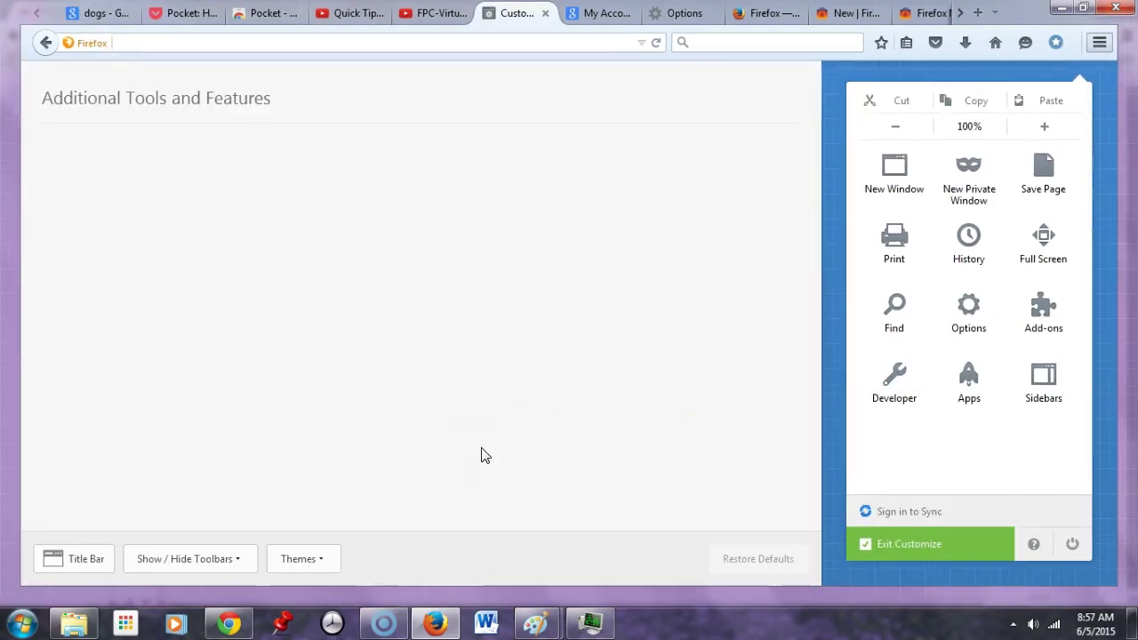
{"action": "left_click", "coordinate": [278, 464]}
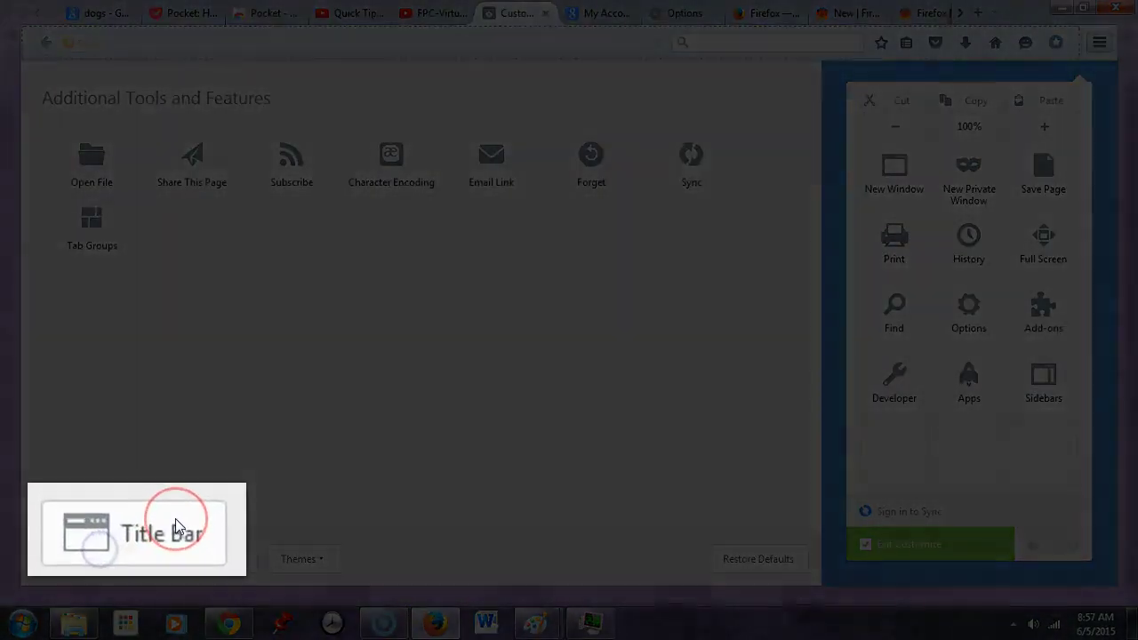
Step: Turn on the browser's title bar, toggle it off and on several times to demonstrate it, and leave it enabled
{"action": "left_click", "coordinate": [96, 561]}
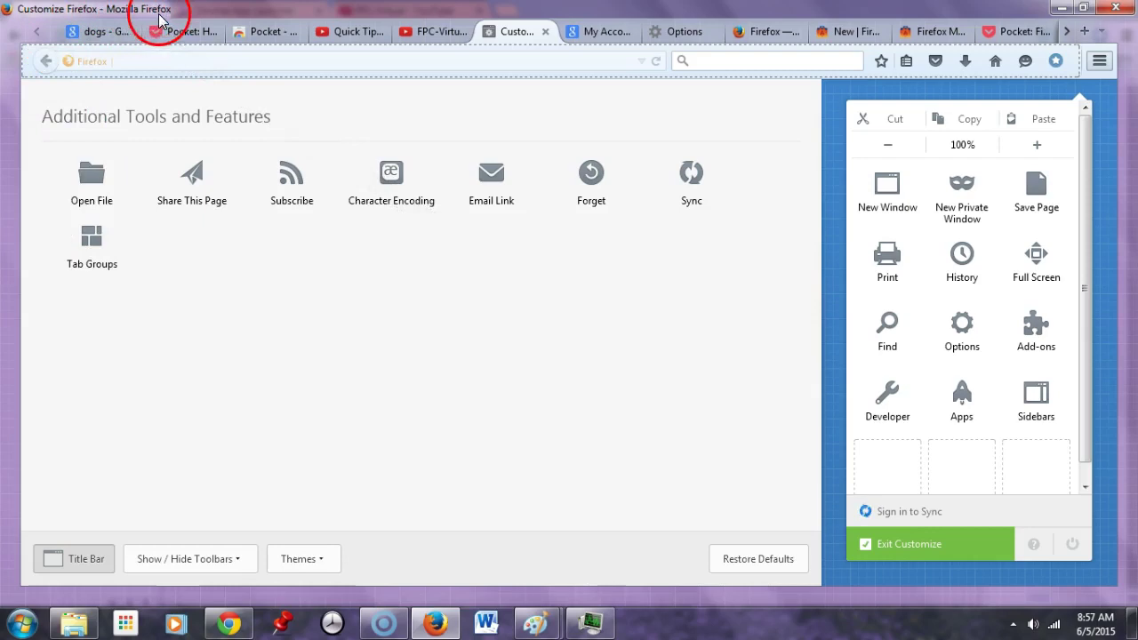
{"action": "left_click", "coordinate": [84, 555]}
{"action": "left_click", "coordinate": [85, 556]}
{"action": "left_click", "coordinate": [83, 554]}
{"action": "left_click", "coordinate": [84, 555]}
{"action": "left_click", "coordinate": [85, 556]}
{"action": "left_click", "coordinate": [83, 555]}
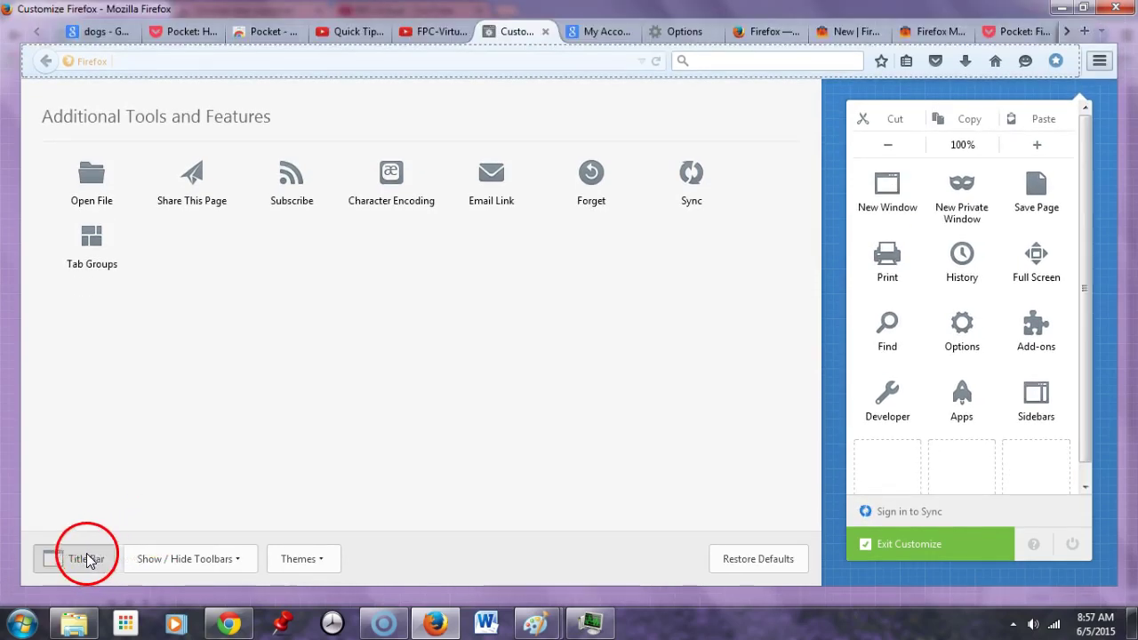
Step: Show the Menu Bar and the Bookmarks Toolbar in the browser window
{"action": "left_click", "coordinate": [212, 485]}
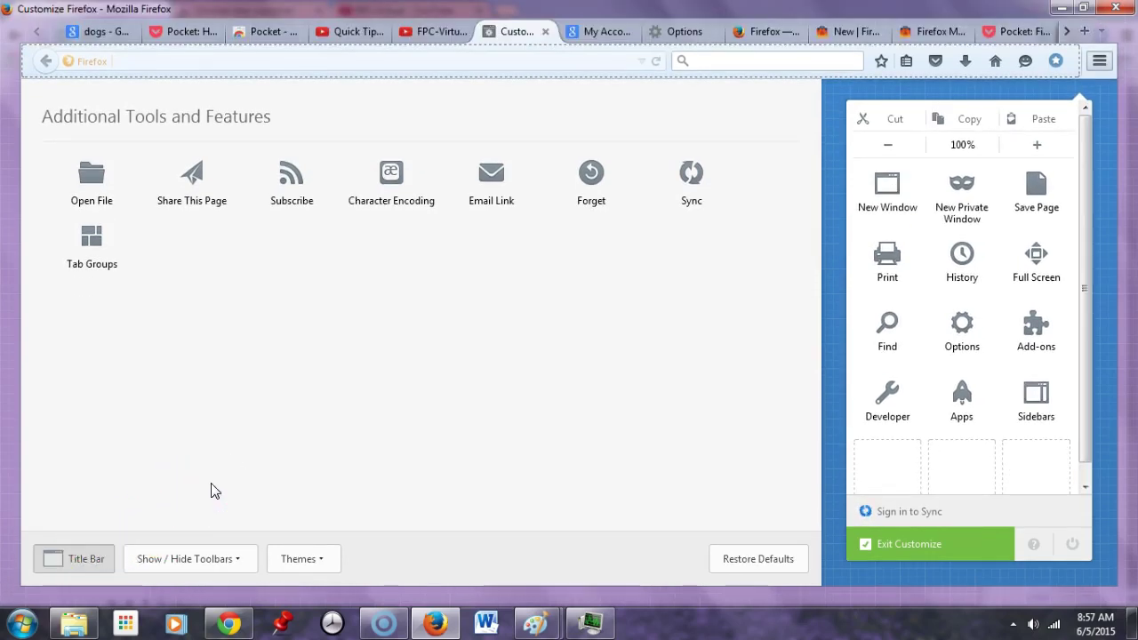
{"action": "left_click", "coordinate": [245, 502]}
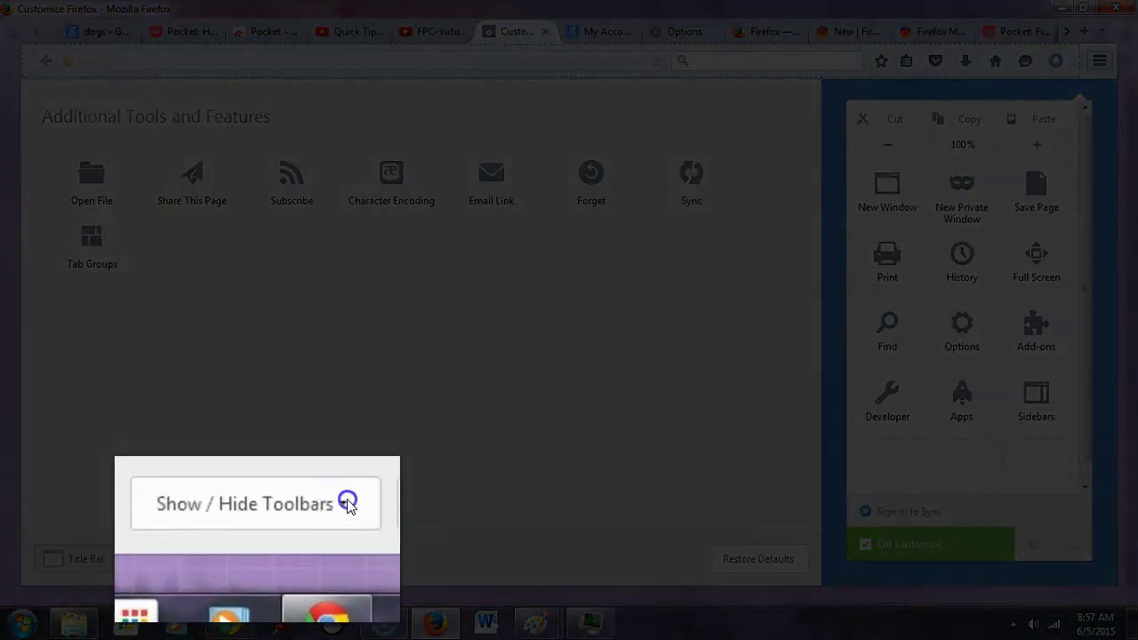
{"action": "left_click", "coordinate": [347, 504]}
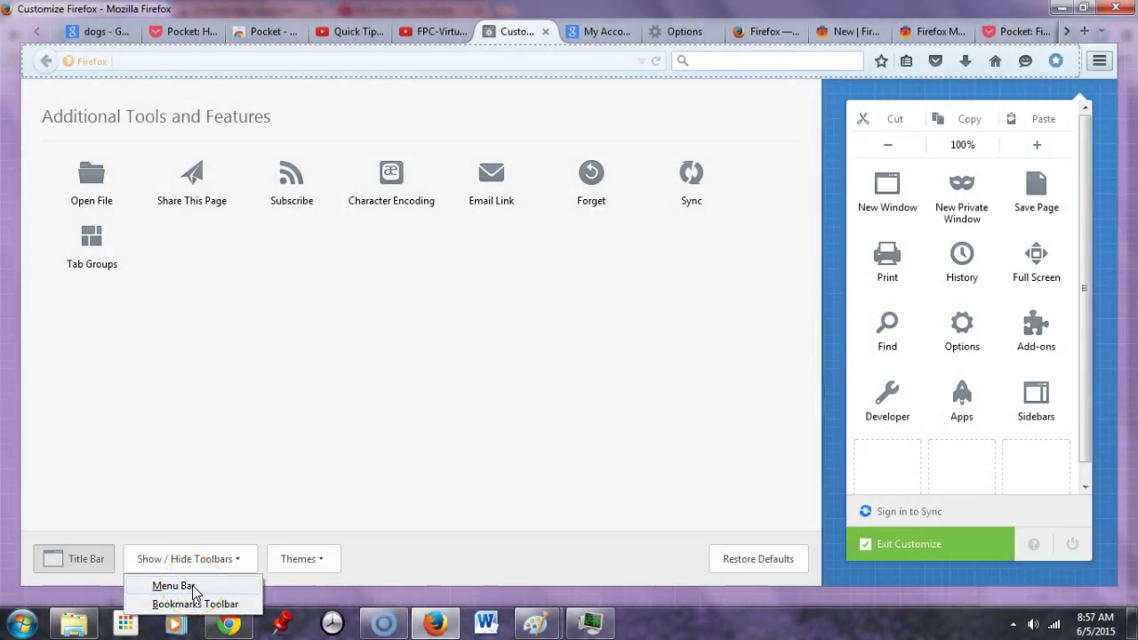
{"action": "left_click", "coordinate": [191, 586]}
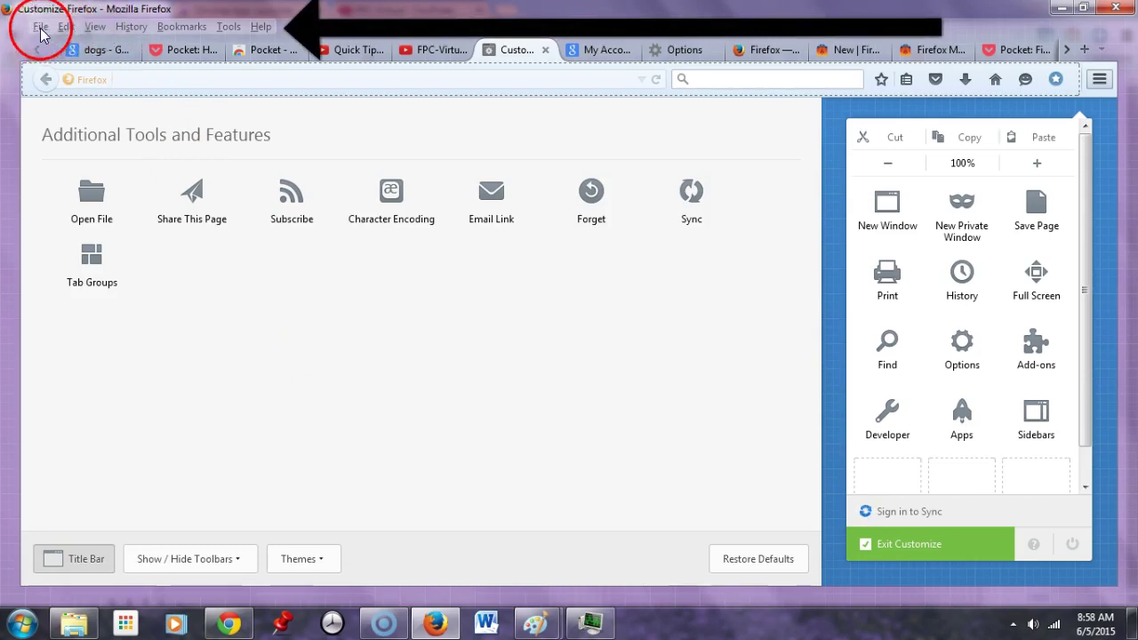
{"action": "left_click", "coordinate": [237, 560]}
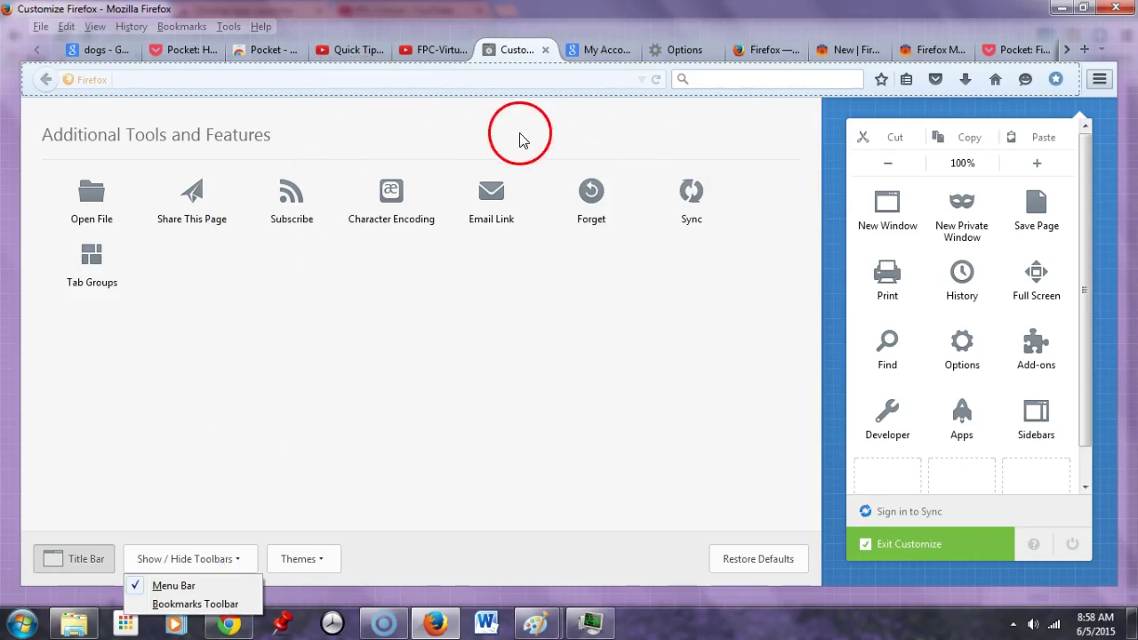
{"action": "left_click", "coordinate": [194, 605]}
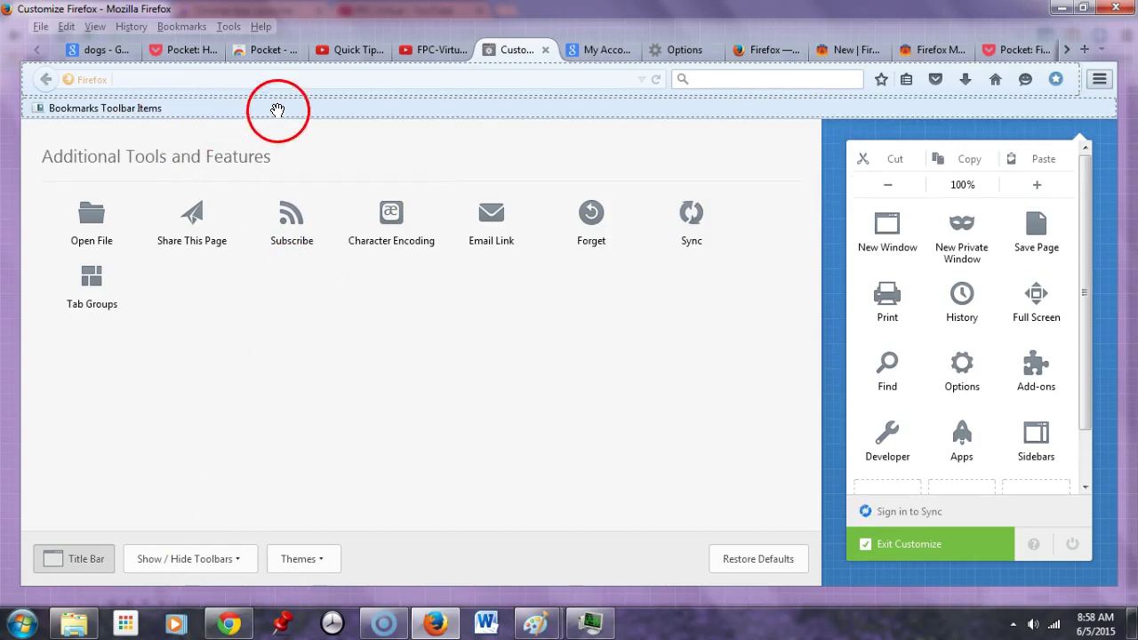
{"action": "left_click", "coordinate": [370, 118]}
{"action": "left_click", "coordinate": [368, 115]}
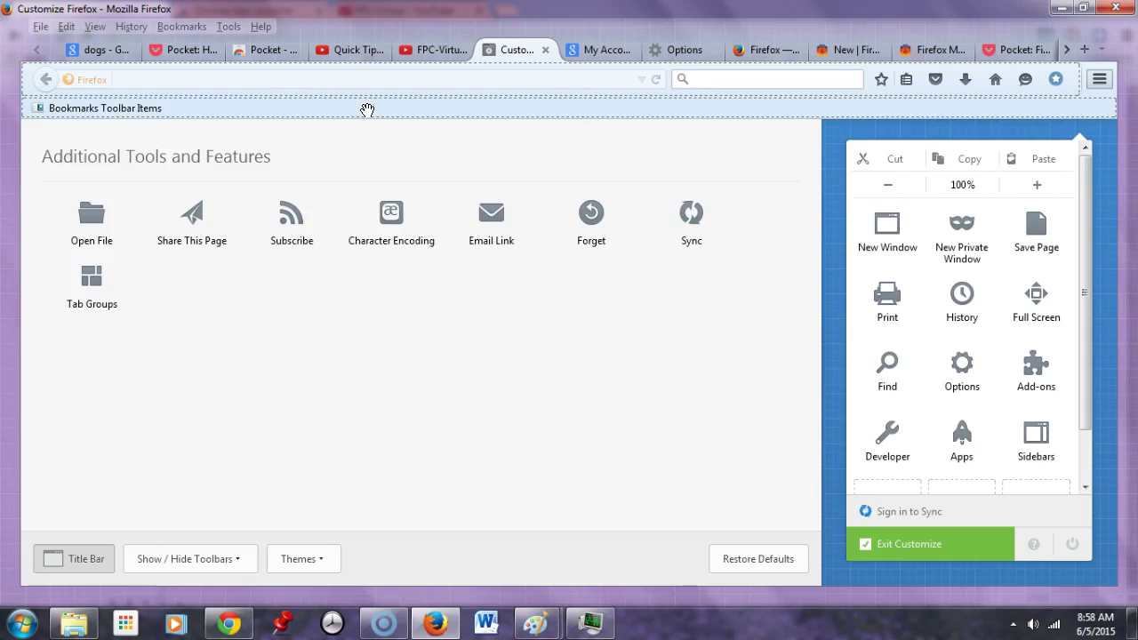
{"action": "left_click_drag", "start_coordinate": [367, 110], "coordinate": [460, 170]}
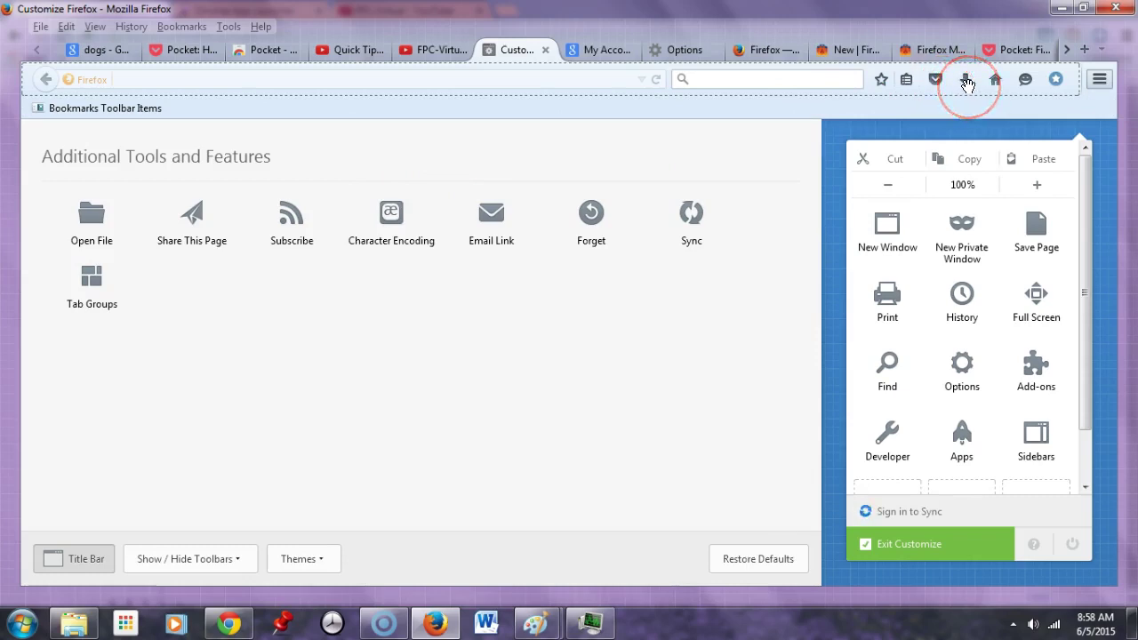
{"action": "left_click_drag", "start_coordinate": [947, 92], "coordinate": [938, 84]}
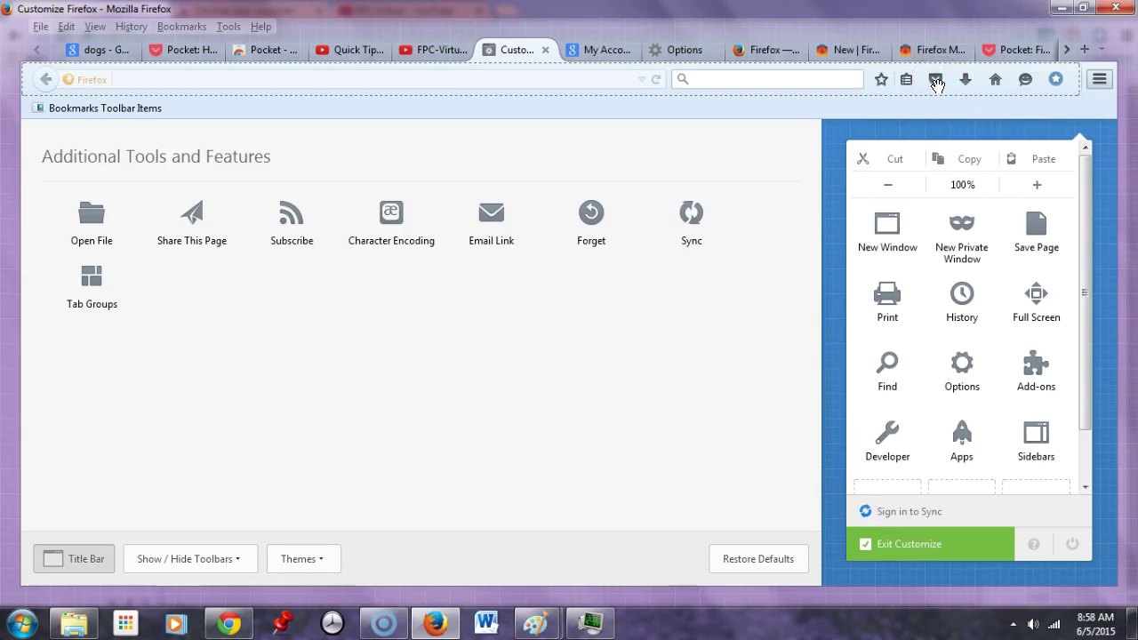
{"action": "left_click_drag", "start_coordinate": [936, 85], "coordinate": [198, 461]}
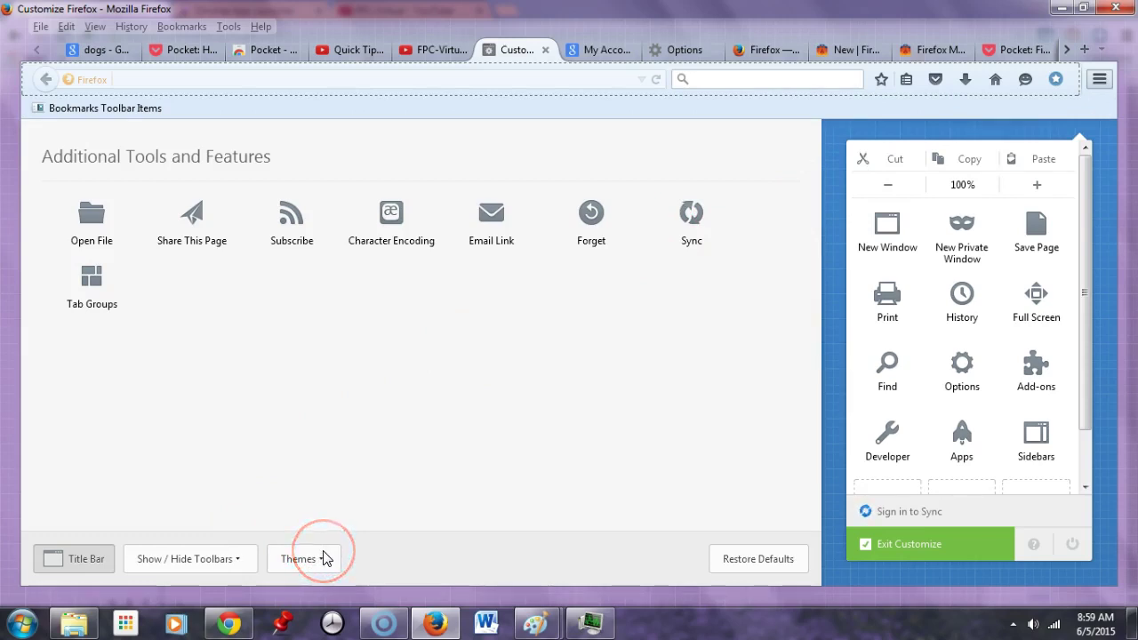
{"action": "left_click", "coordinate": [246, 389]}
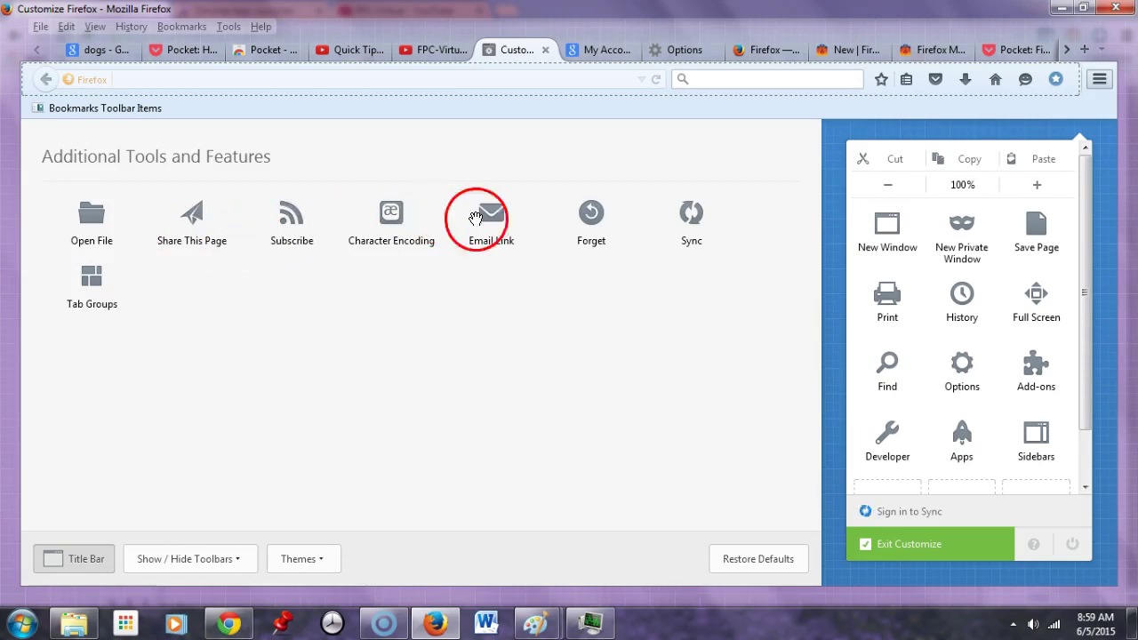
{"action": "left_click", "coordinate": [87, 275]}
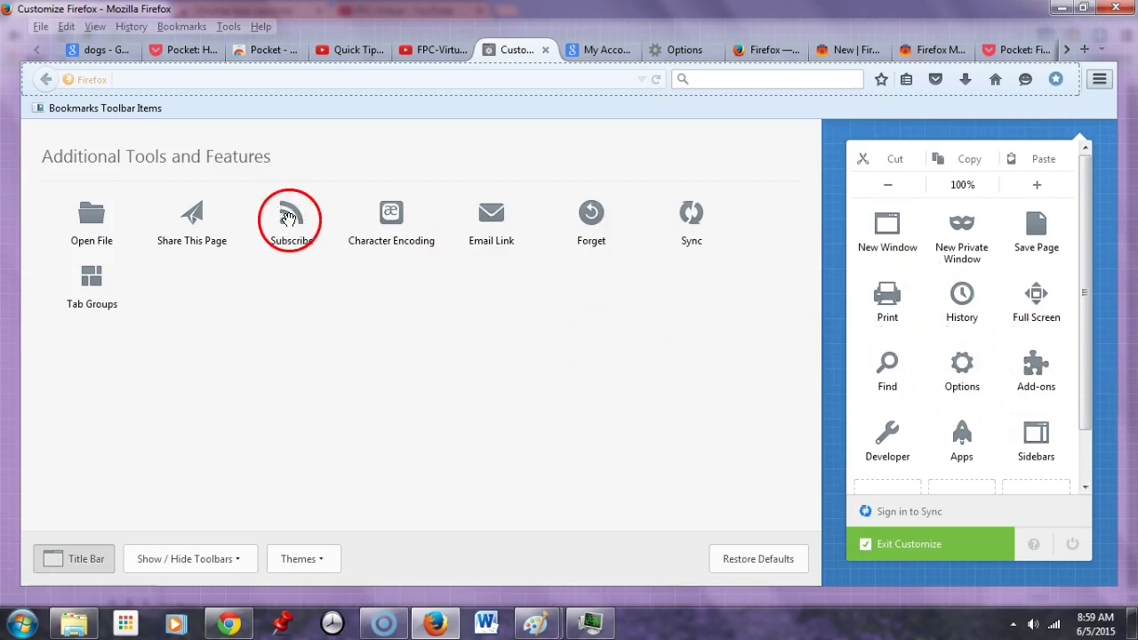
Step: Add the Subscribe and Email Link tools to the browser's menu panel, placing them before Developer
{"action": "left_click_drag", "start_coordinate": [443, 320], "coordinate": [886, 442]}
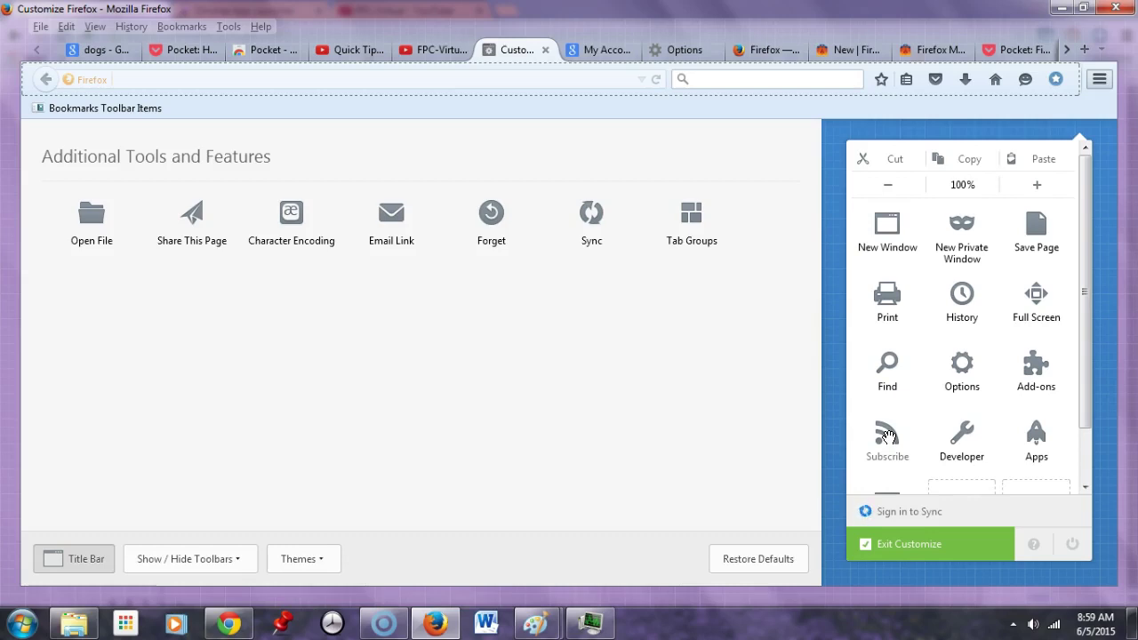
{"action": "left_click_drag", "start_coordinate": [399, 210], "coordinate": [960, 461]}
Step: Move History out of the menu panel into the additional tools, and return it to its place beside Print
{"action": "left_click", "coordinate": [964, 369]}
{"action": "left_click_drag", "start_coordinate": [963, 369], "coordinate": [725, 220]}
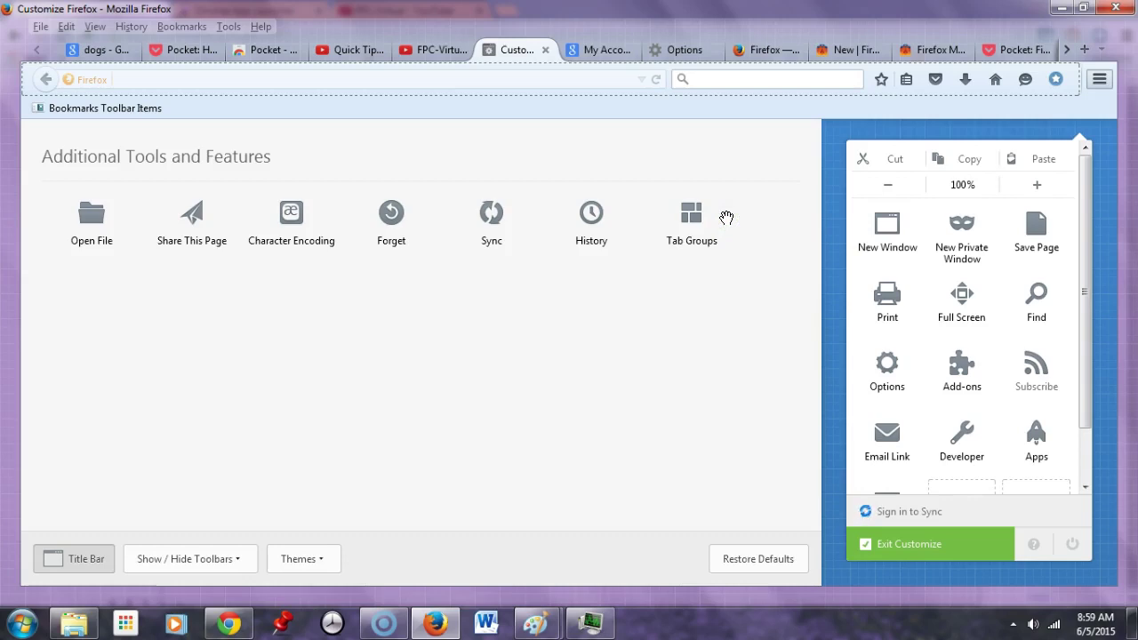
{"action": "left_click_drag", "start_coordinate": [592, 212], "coordinate": [961, 301]}
{"action": "left_click", "coordinate": [909, 311]}
{"action": "left_click", "coordinate": [717, 361]}
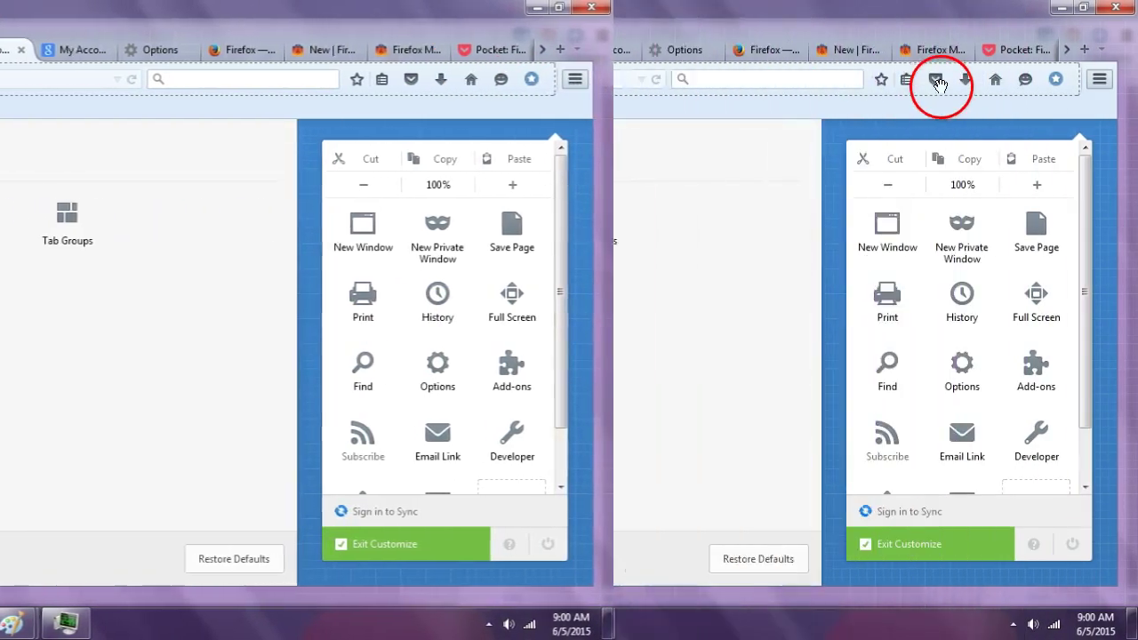
{"action": "left_click", "coordinate": [827, 276]}
{"action": "left_click", "coordinate": [650, 397]}
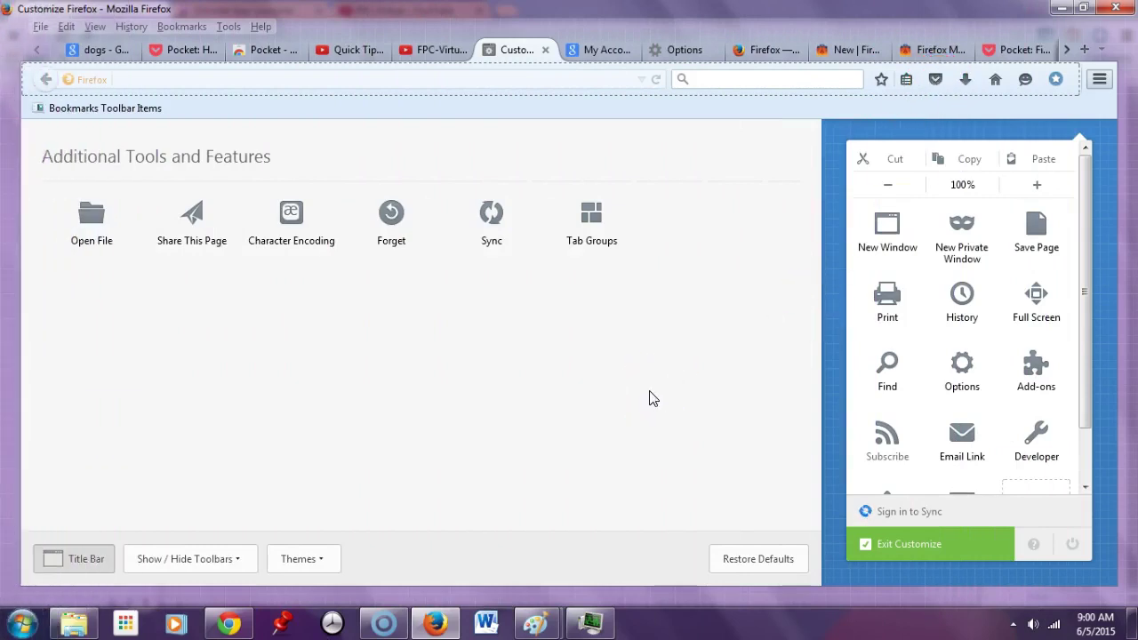
{"action": "left_click", "coordinate": [476, 414]}
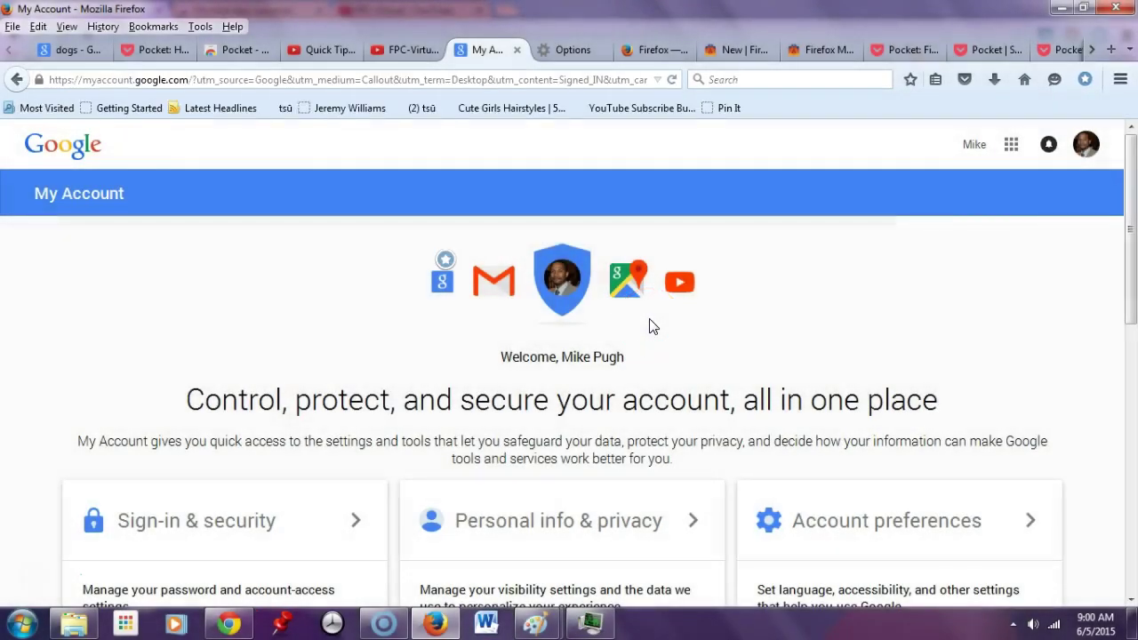
Step: Switch to the dogs search results tab and open the browser's main menu to view the customized tools
{"action": "left_click", "coordinate": [65, 50]}
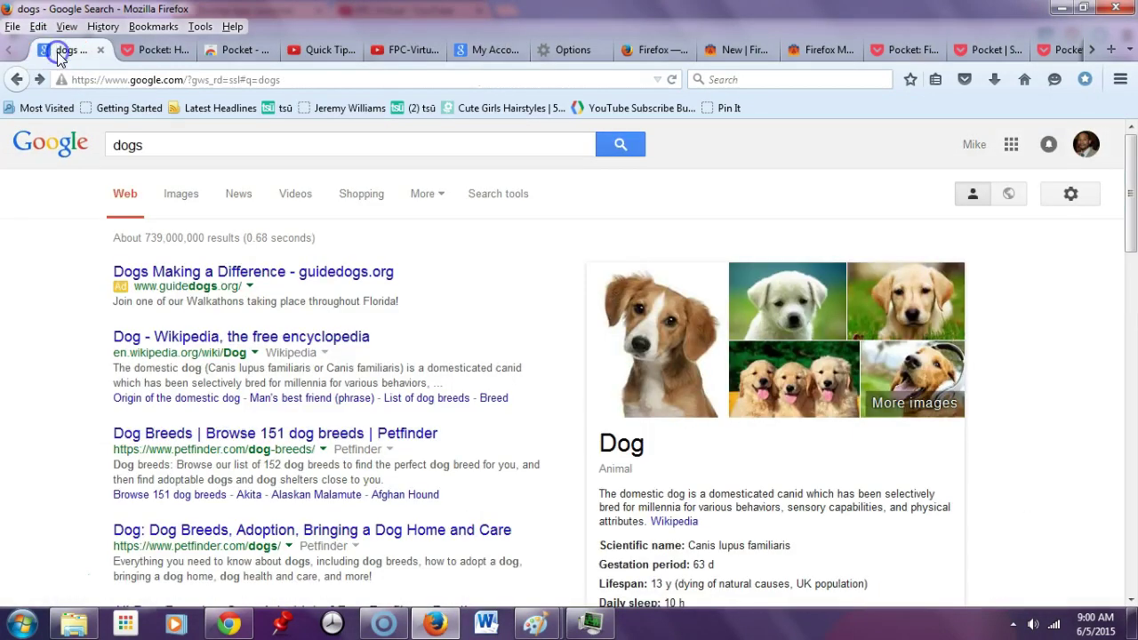
{"action": "left_click", "coordinate": [1120, 80]}
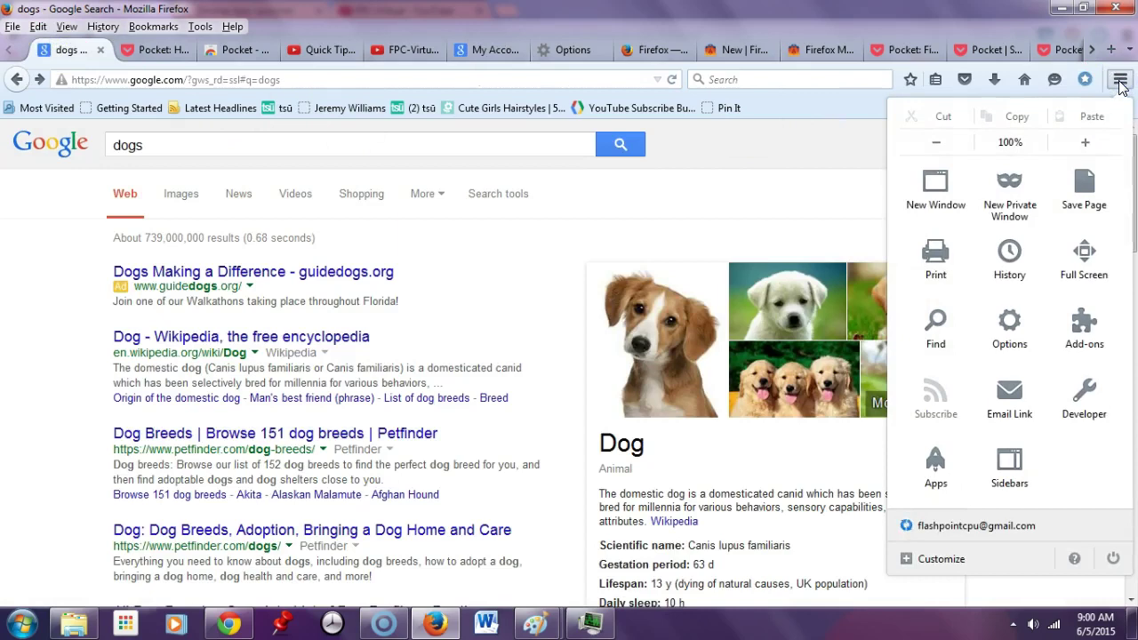